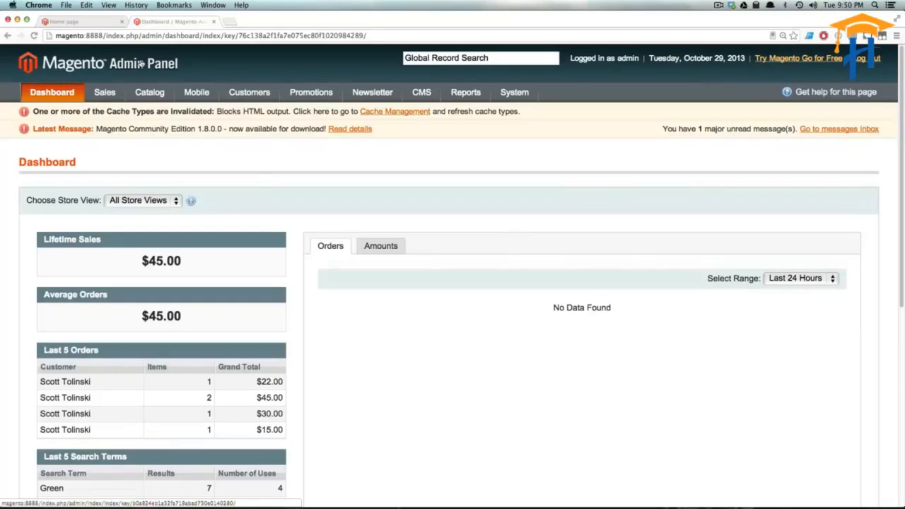
# Go to the catalog's product management page and start adding a new product
pyautogui.moveTo(157, 91)
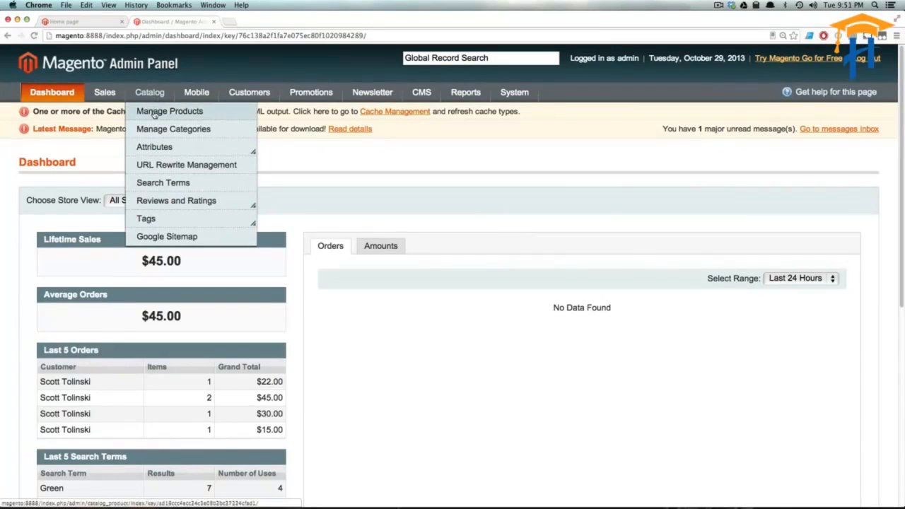
pyautogui.click(154, 114)
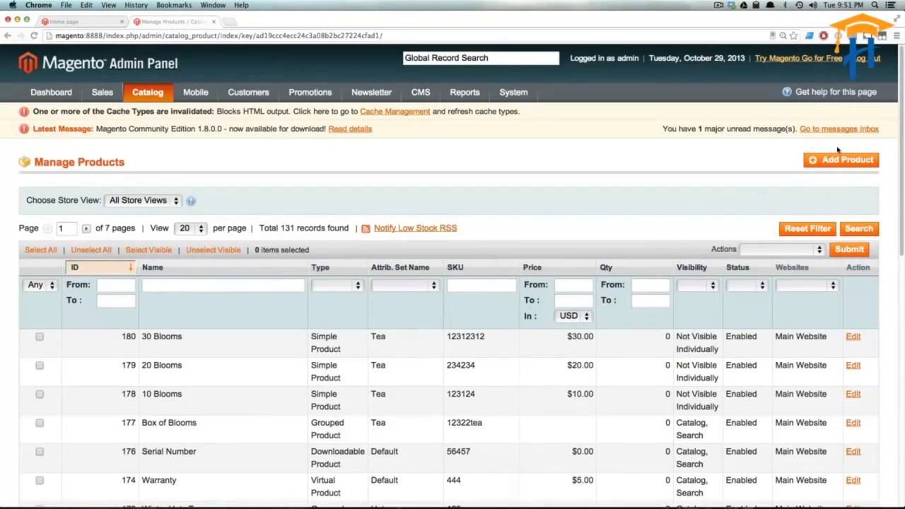
pyautogui.moveTo(151, 97)
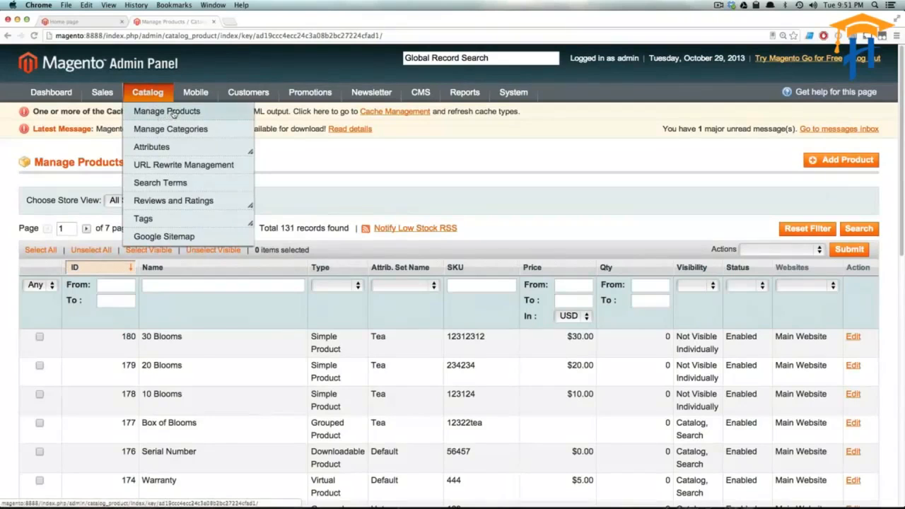
pyautogui.click(814, 160)
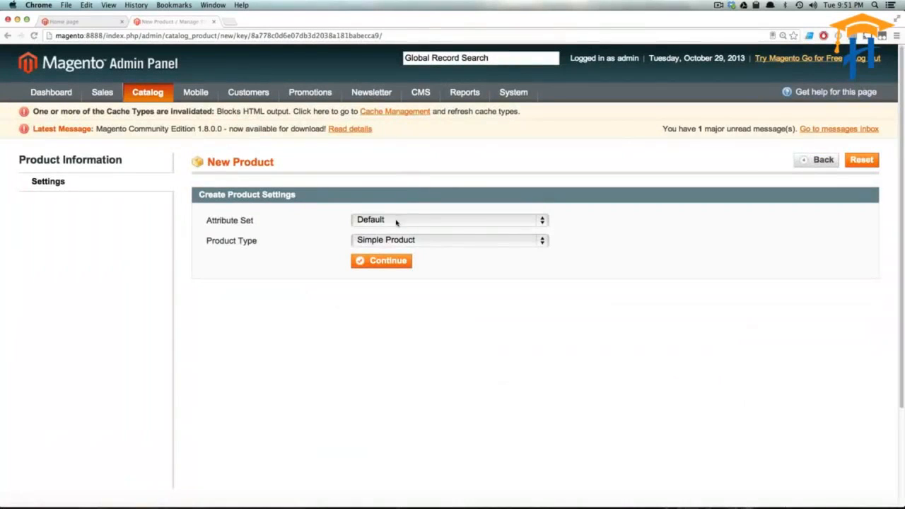
# Create the new product with the Default attribute set and the Bundle Product type
pyautogui.click(388, 225)
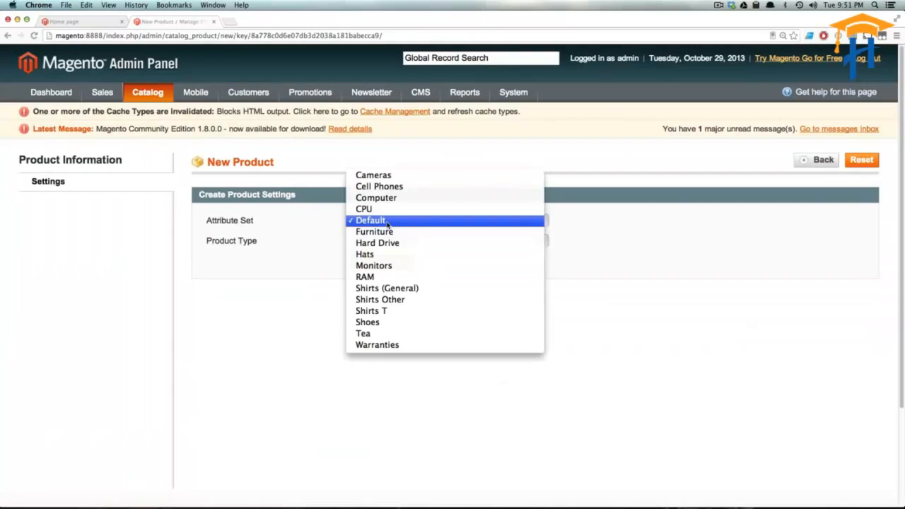
pyautogui.click(387, 224)
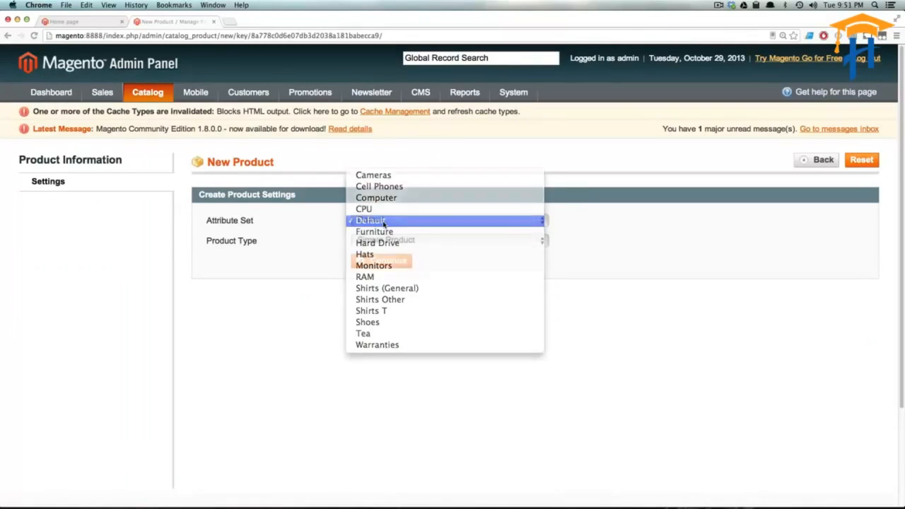
pyautogui.click(388, 241)
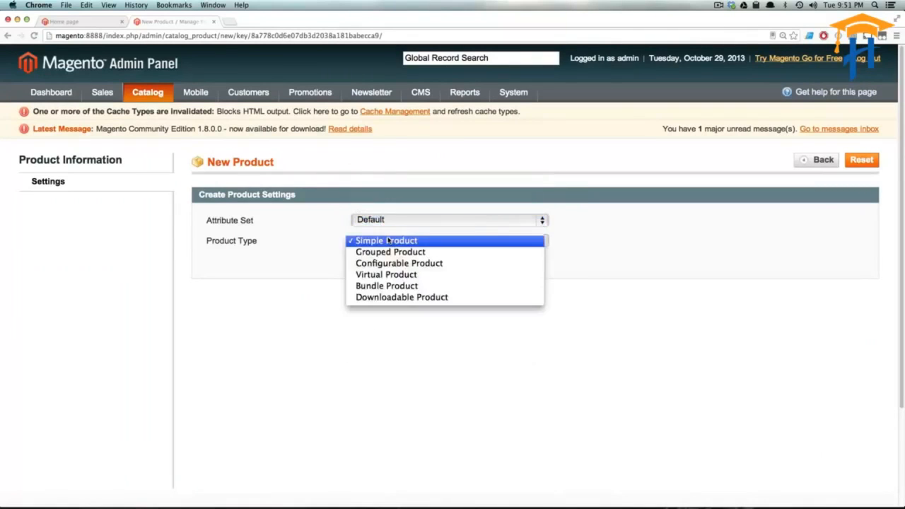
pyautogui.click(400, 287)
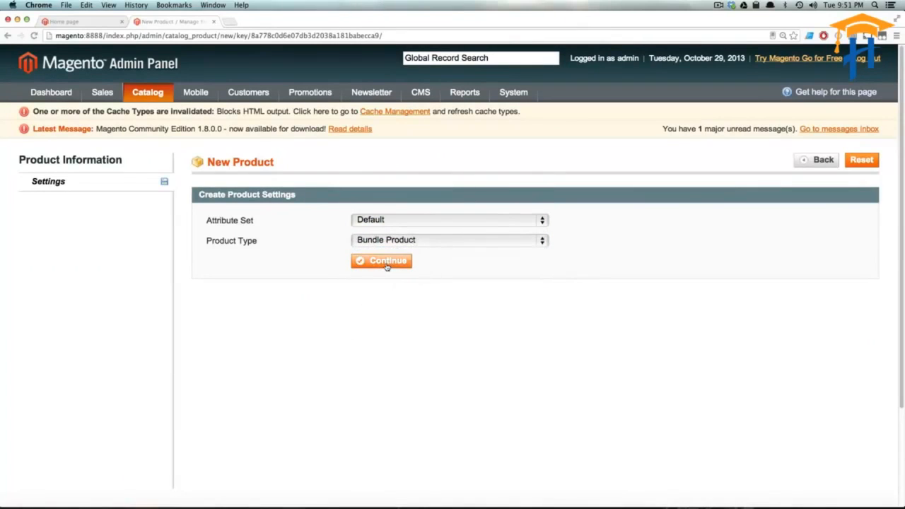
pyautogui.click(387, 266)
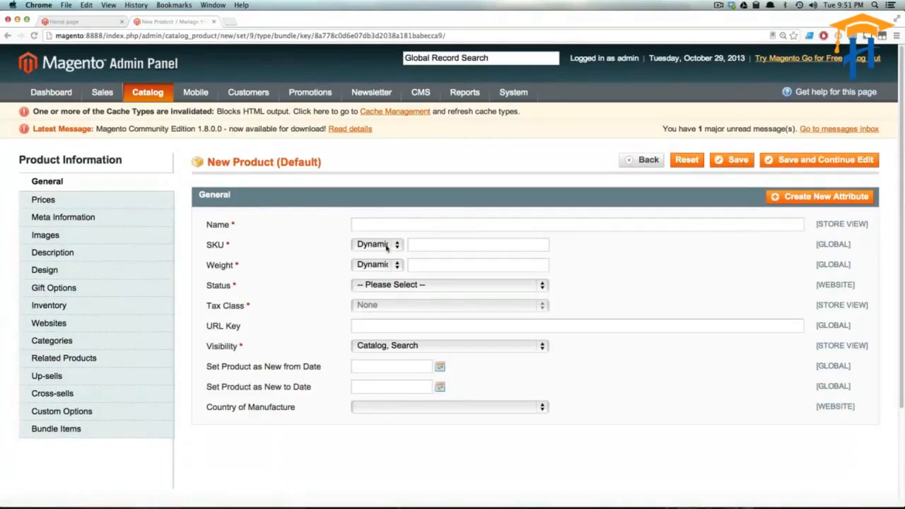
# Name the new bundle product "Level Up Computer"
pyautogui.click(387, 224)
pyautogui.write('Level Up compu')
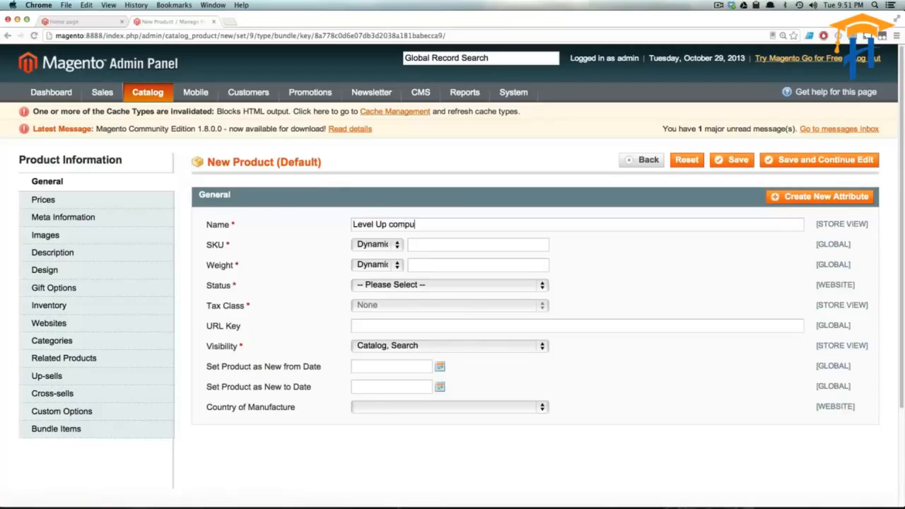
pyautogui.press('BackSpace')
pyautogui.press('BackSpace')
pyautogui.press('BackSpace')
pyautogui.press('BackSpace')
pyautogui.press('BackSpace')
pyautogui.write('Computer')
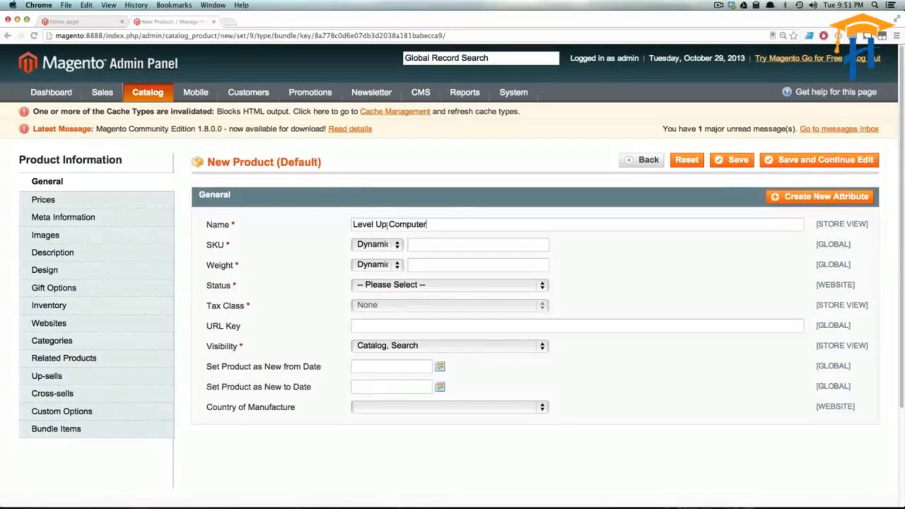
# Keep the product's SKU type as Dynamic and enter 123 as the SKU
pyautogui.click(381, 244)
pyautogui.click(466, 245)
pyautogui.write('123')
# Try a Fixed product weight of 100 and switch the weight back to Dynamic
pyautogui.click(387, 265)
pyautogui.click(371, 263)
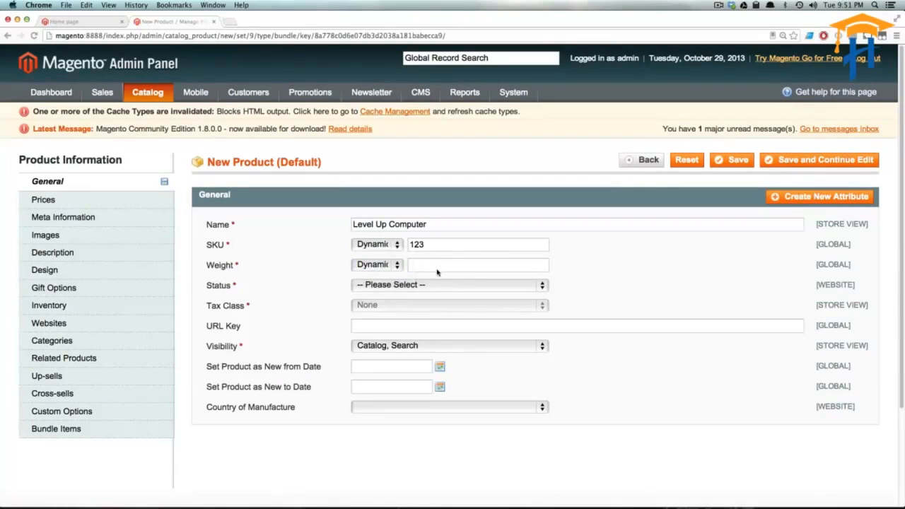
pyautogui.click(395, 264)
pyautogui.click(366, 275)
pyautogui.click(417, 266)
pyautogui.write('100')
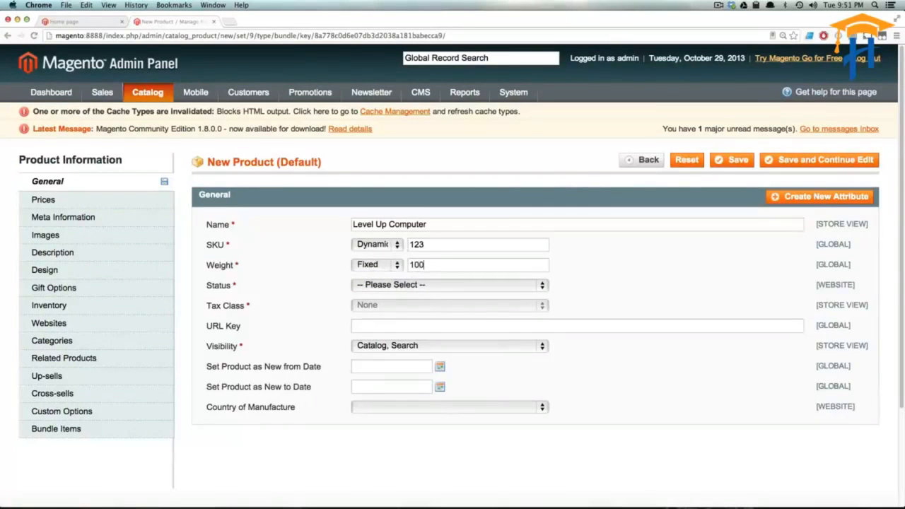
pyautogui.click(393, 266)
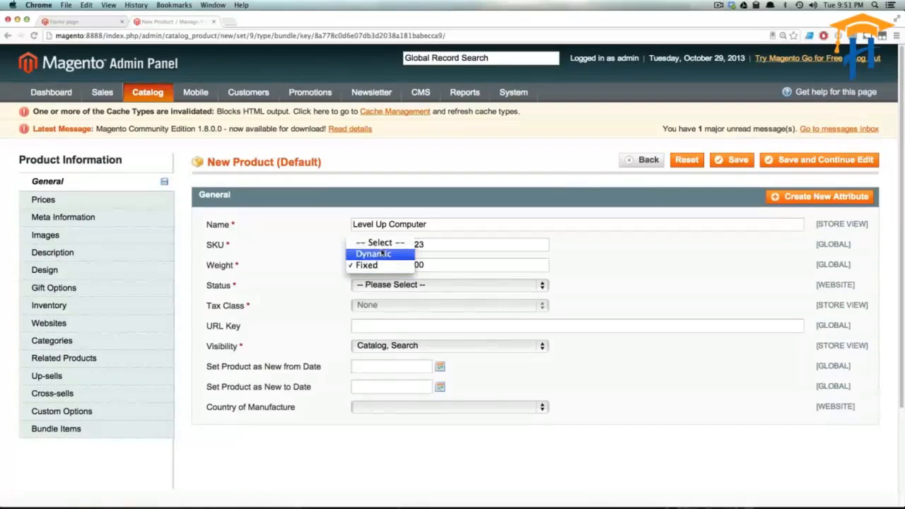
pyautogui.click(413, 258)
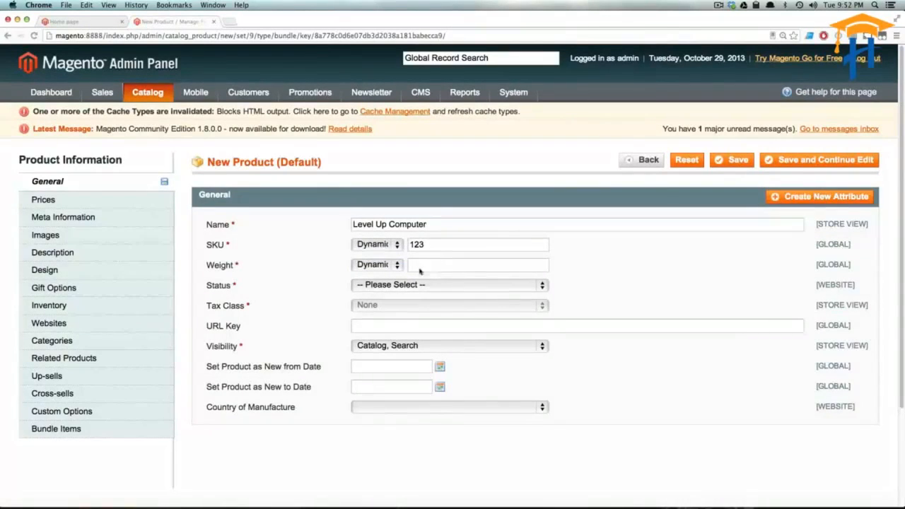
pyautogui.click(387, 245)
pyautogui.click(387, 245)
pyautogui.press('Tab')
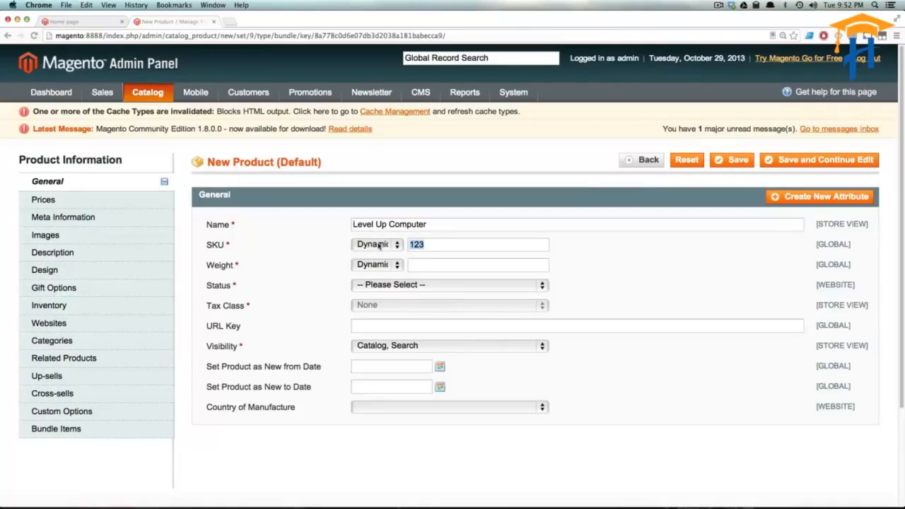
# Set the product's weight type to Fixed with a weight of 100
pyautogui.click(384, 266)
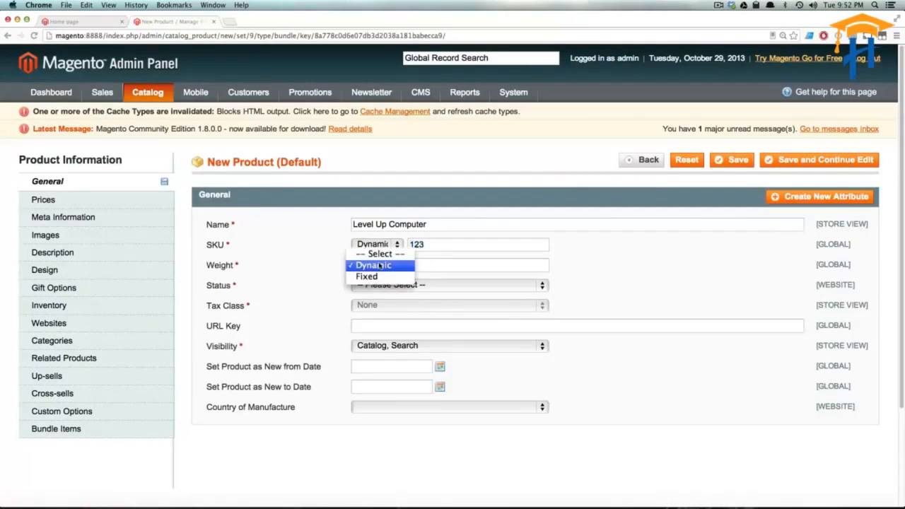
pyautogui.click(405, 275)
pyautogui.click(412, 265)
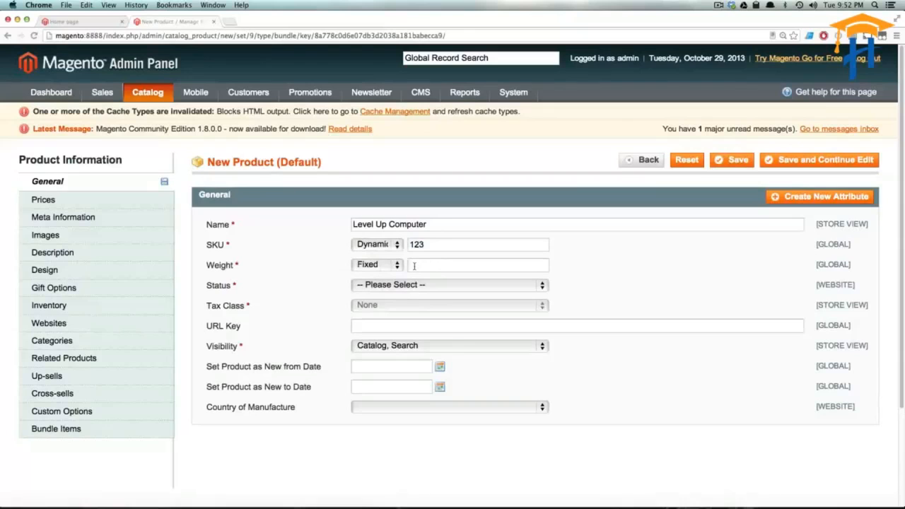
pyautogui.write('100')
# Set the product's status to Enabled and keep its visibility as Catalog, Search
pyautogui.click(395, 288)
pyautogui.click(384, 298)
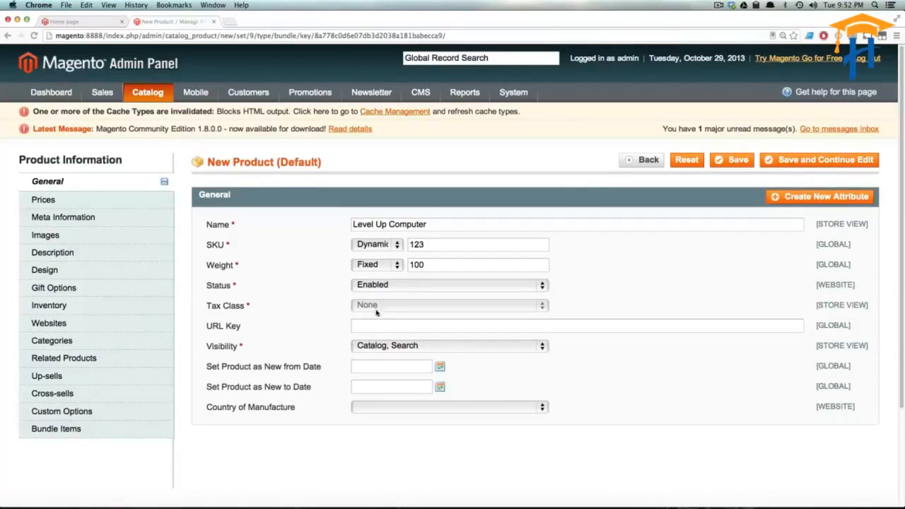
pyautogui.click(391, 347)
pyautogui.click(416, 348)
# Review the product's price settings and keep the price type as Dynamic
pyautogui.click(50, 201)
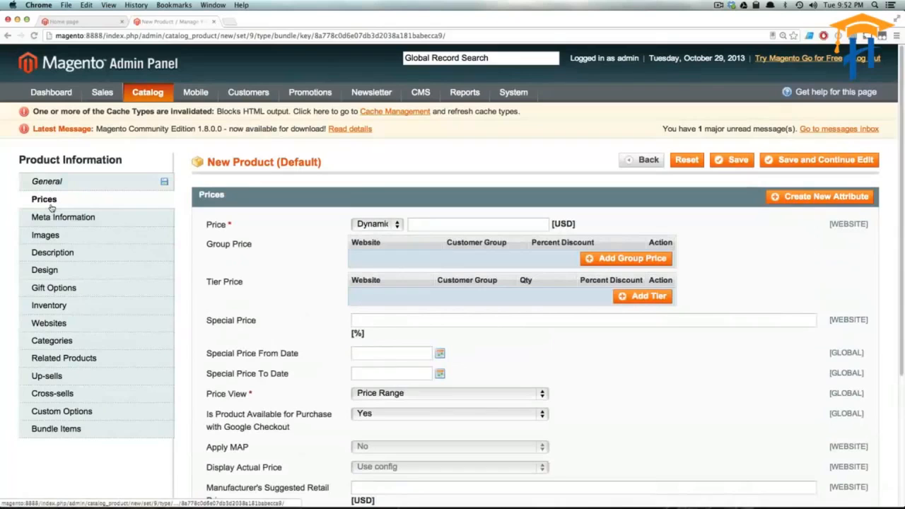
pyautogui.click(389, 224)
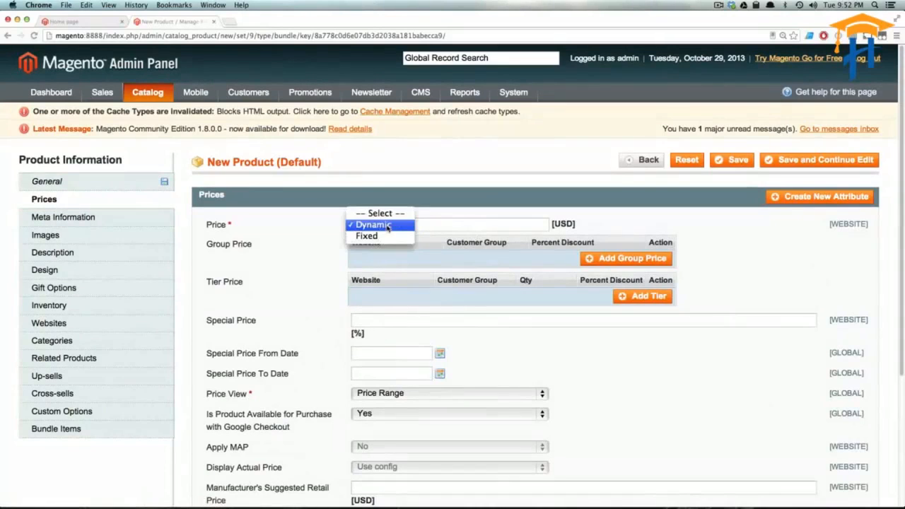
pyautogui.click(396, 226)
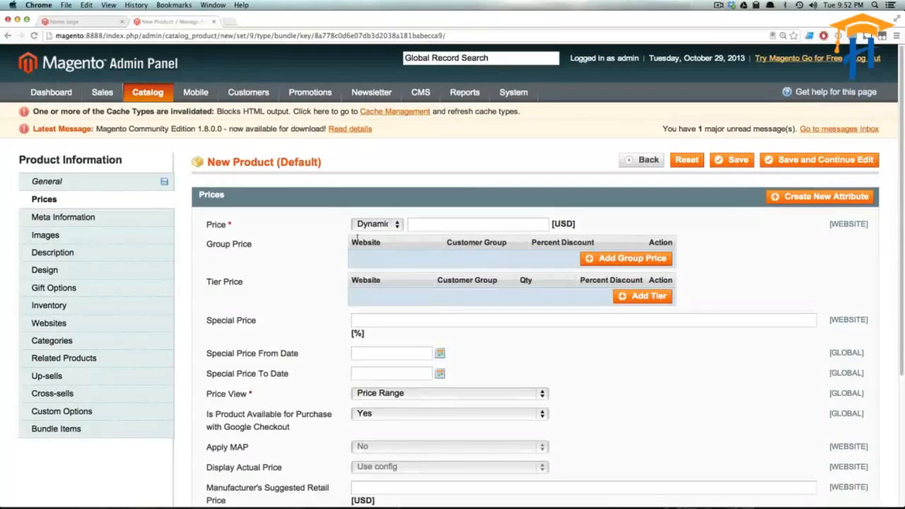
# Fill the product's full description with the "6 of our most popular blooms" text from the clipboard history
pyautogui.click(145, 216)
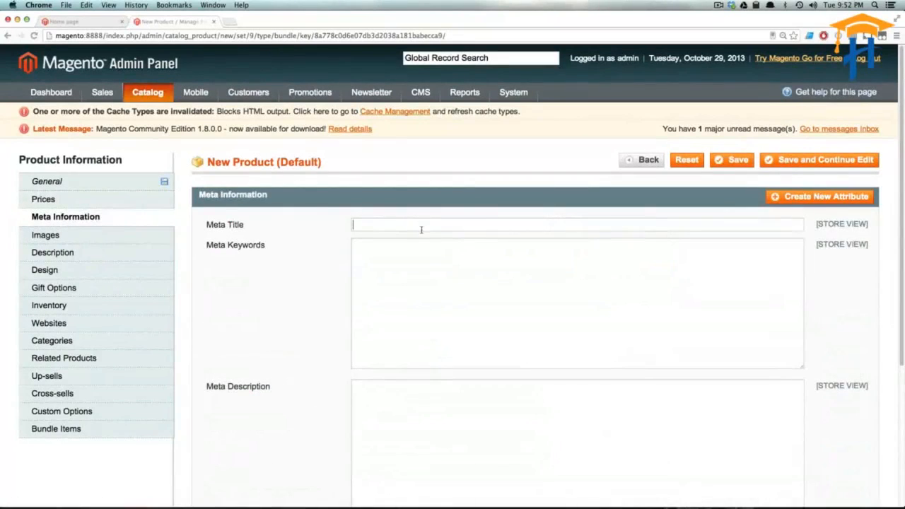
pyautogui.click(78, 242)
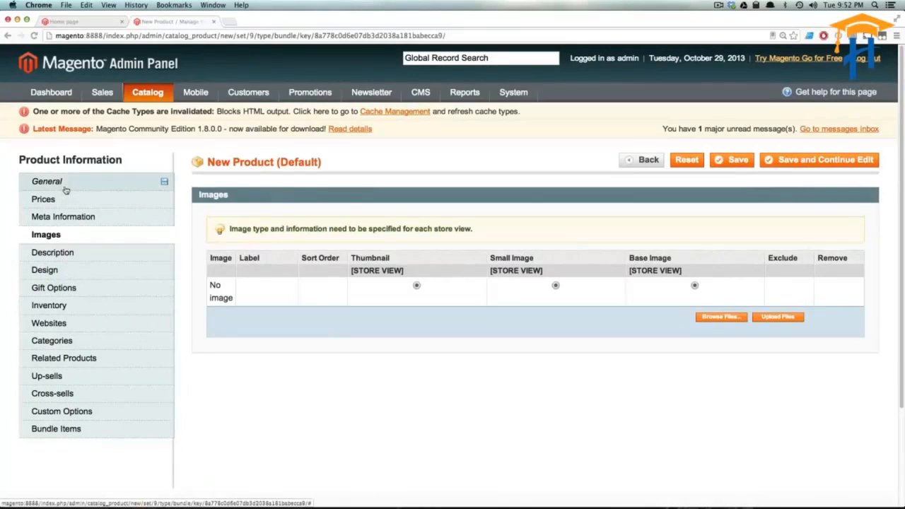
pyautogui.click(113, 254)
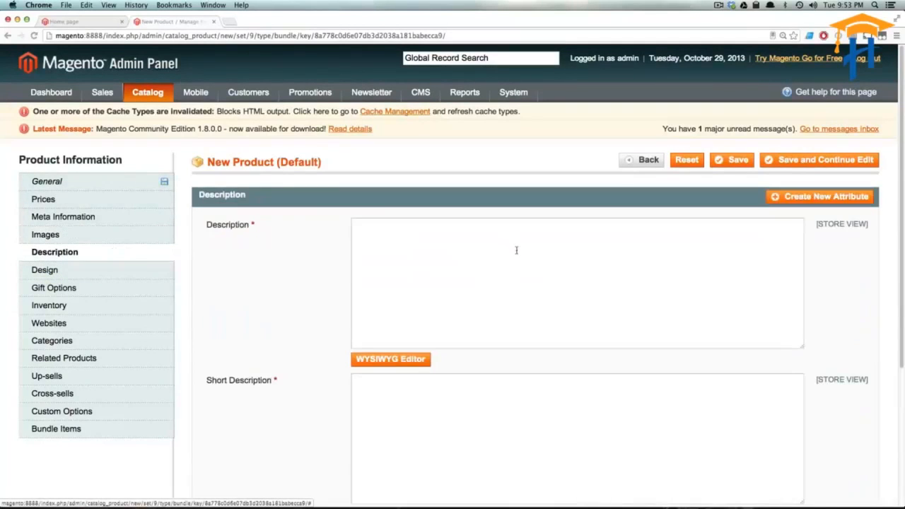
pyautogui.click(520, 255)
pyautogui.press('super+shift+v')
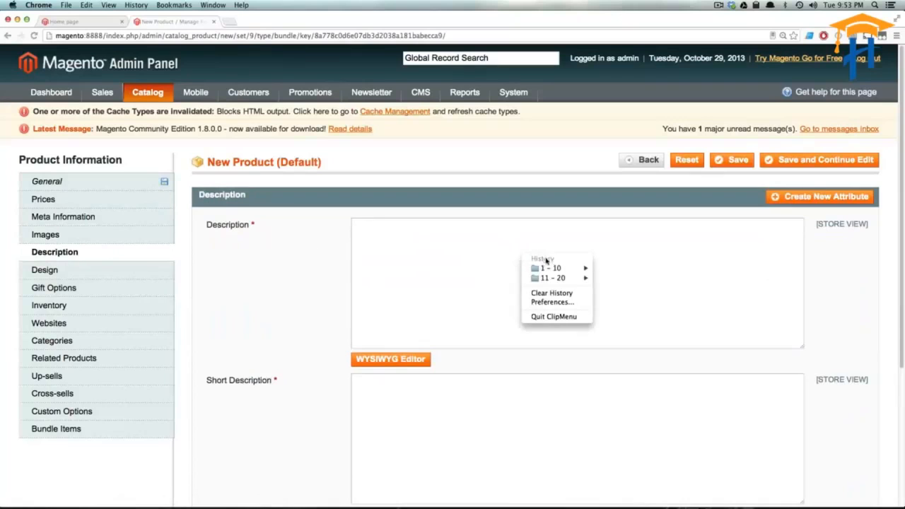
pyautogui.moveTo(556, 269)
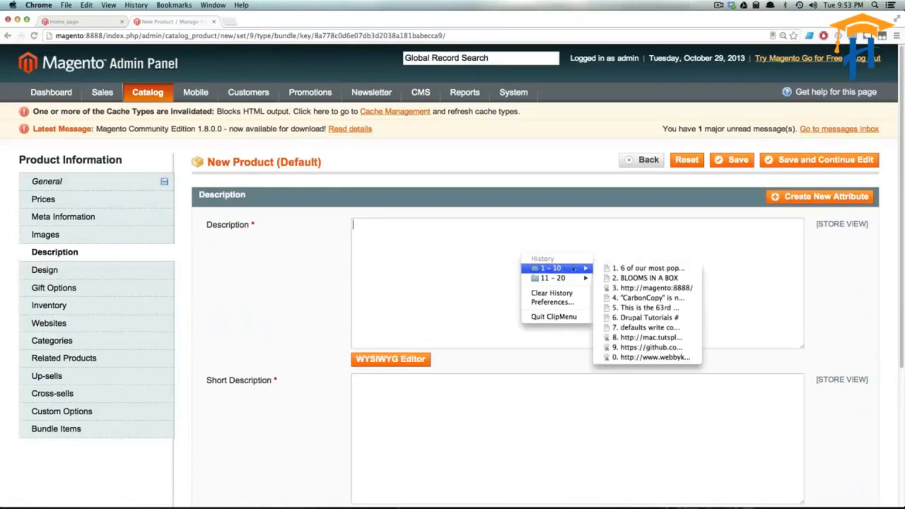
pyautogui.click(655, 270)
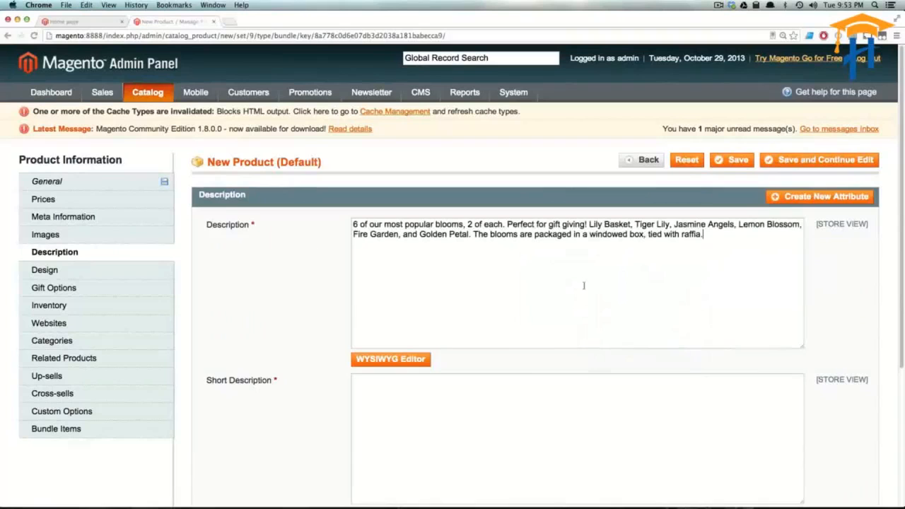
# Insert the same "6 of our most popular blooms" text from the clipboard history as the short description
pyautogui.click(532, 404)
pyautogui.press('super+shift+v')
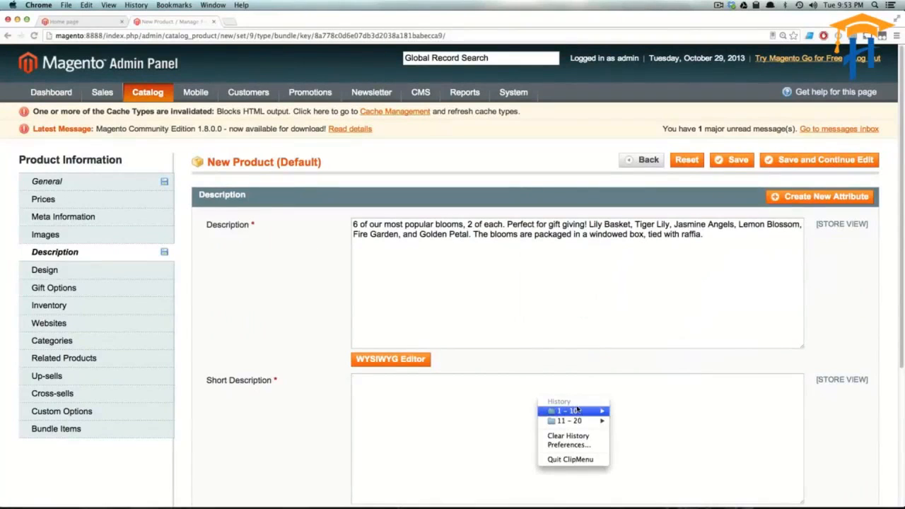
pyautogui.moveTo(570, 411)
pyautogui.write('6 of our most popular blooms, 2 of each. Perfect for gift giving! Lily Basket, Tiger Lily, Jasmine Angels, Lemon Blossom, Fire Garden, and Golden Petal. The blooms are packaged in a windowed box, tied with raffia.')
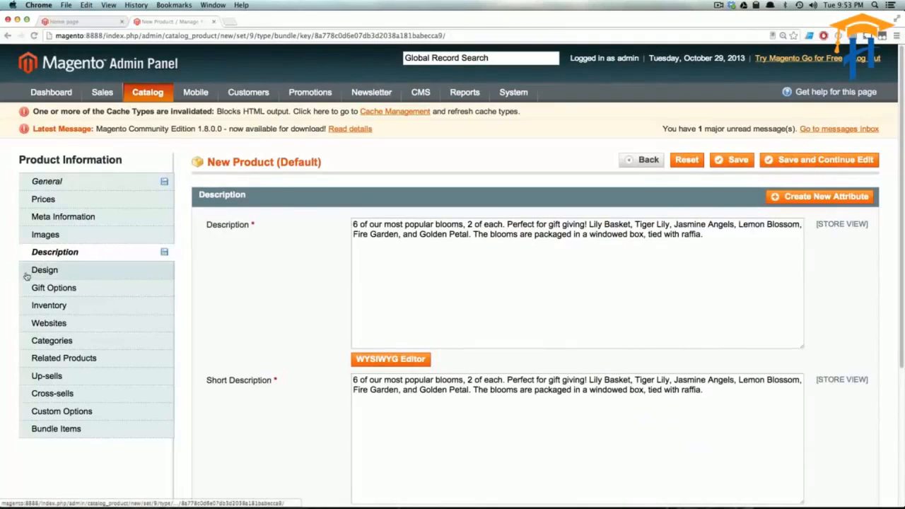
# Leave the design and gift options as they are and set the product's stock availability to In Stock
pyautogui.click(61, 270)
pyautogui.click(106, 287)
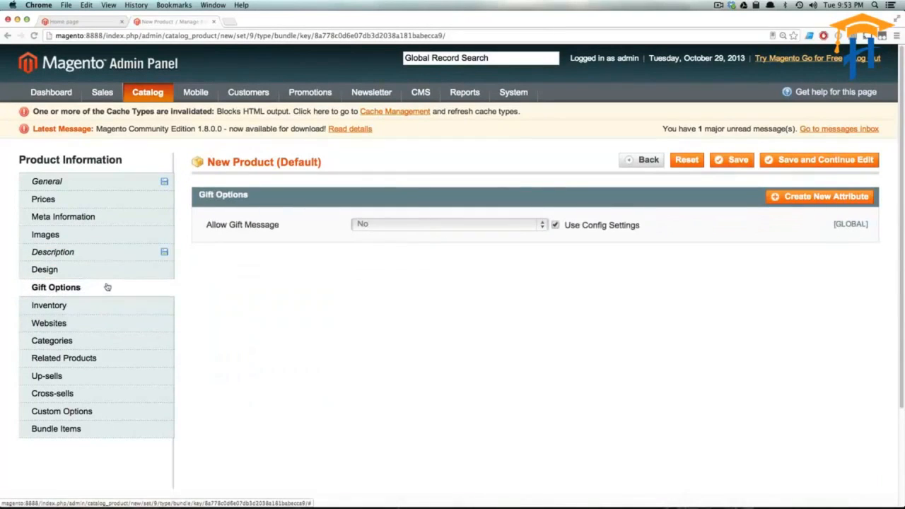
pyautogui.click(102, 273)
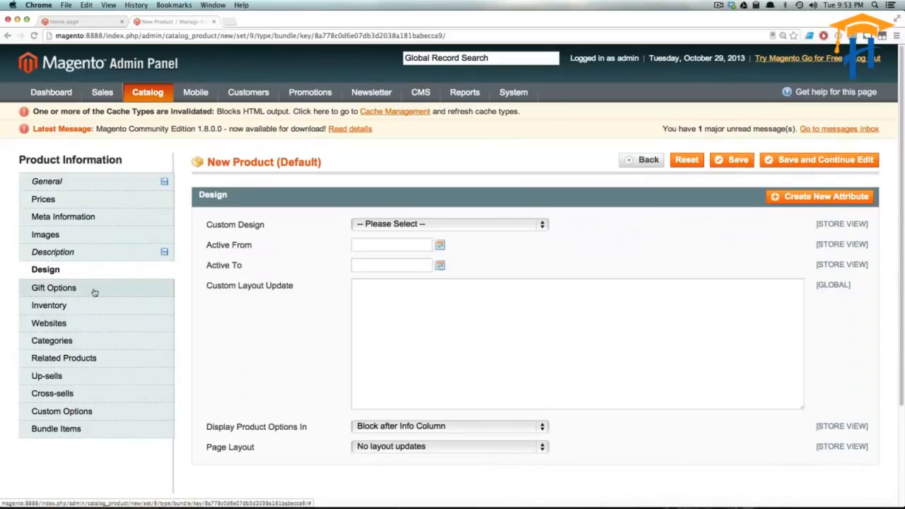
pyautogui.click(99, 291)
pyautogui.click(90, 309)
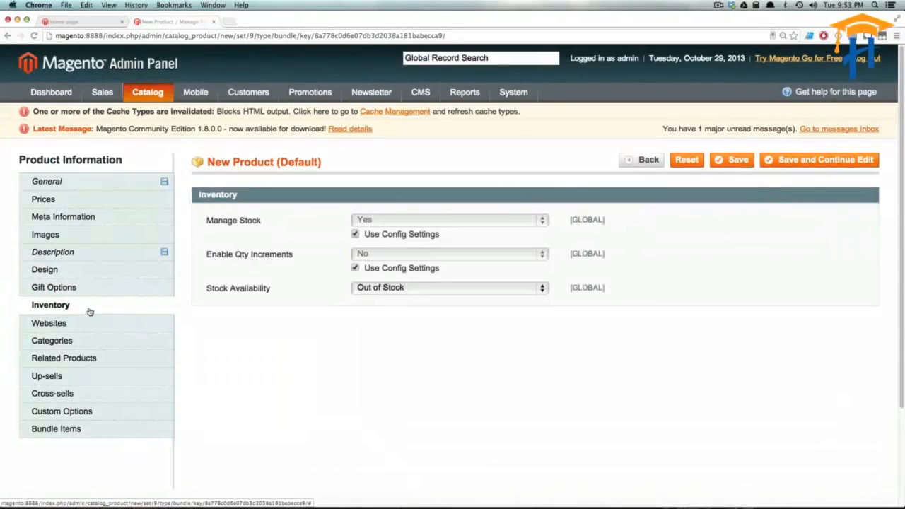
pyautogui.click(404, 287)
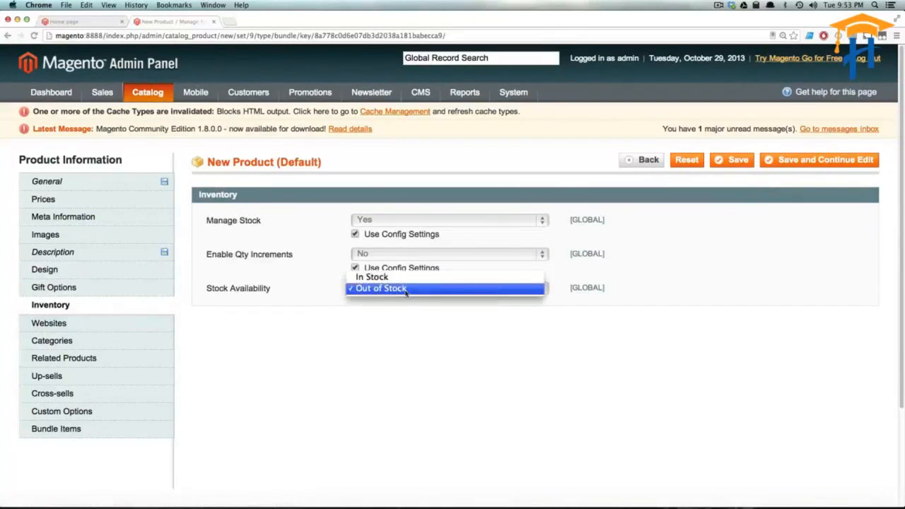
pyautogui.click(400, 277)
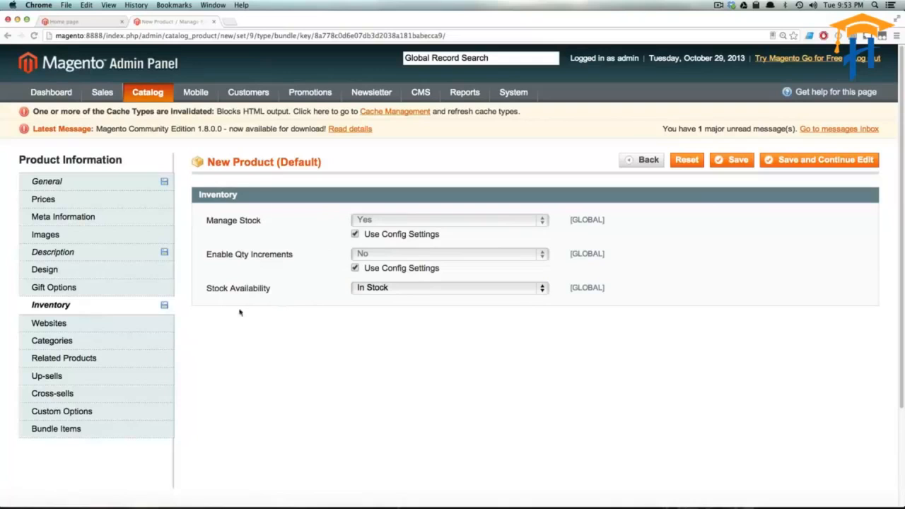
# Assign the product to the Main Website and to the Root Catalog, Electronics and Computers categories
pyautogui.click(97, 323)
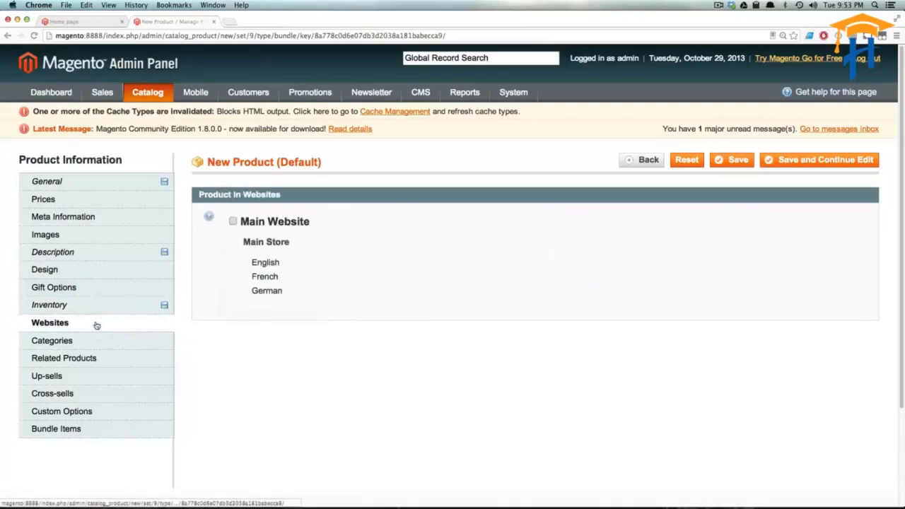
pyautogui.click(235, 223)
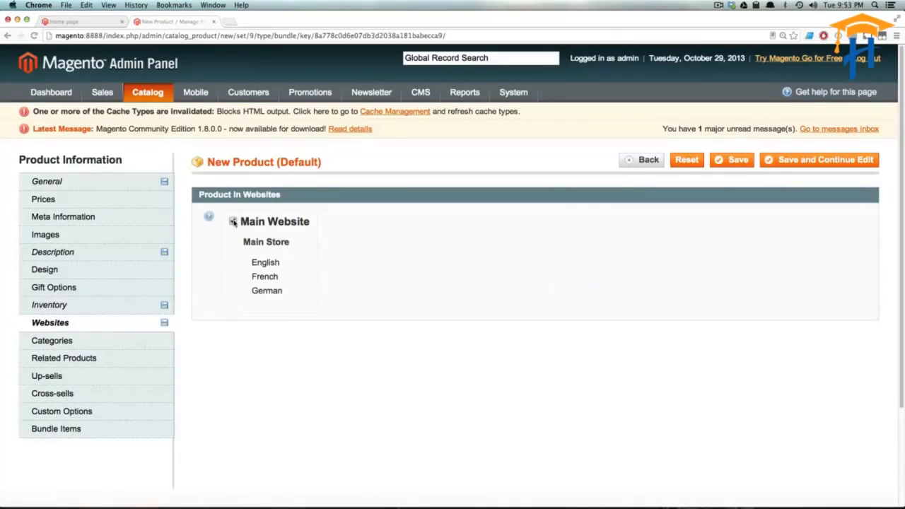
pyautogui.click(118, 346)
pyautogui.click(231, 216)
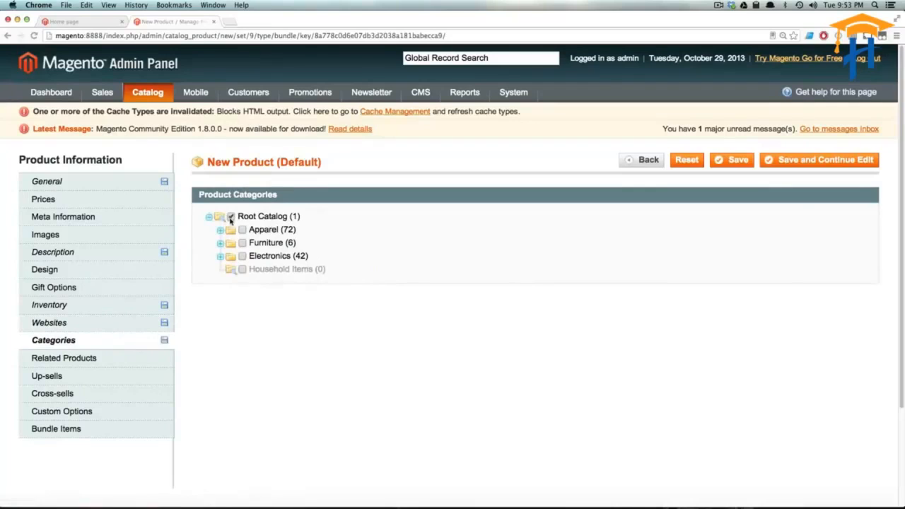
pyautogui.click(242, 256)
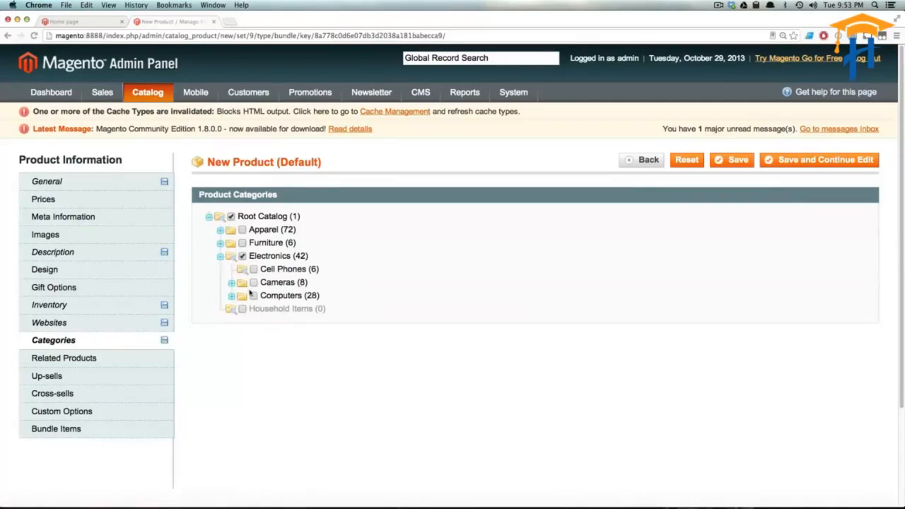
pyautogui.click(254, 296)
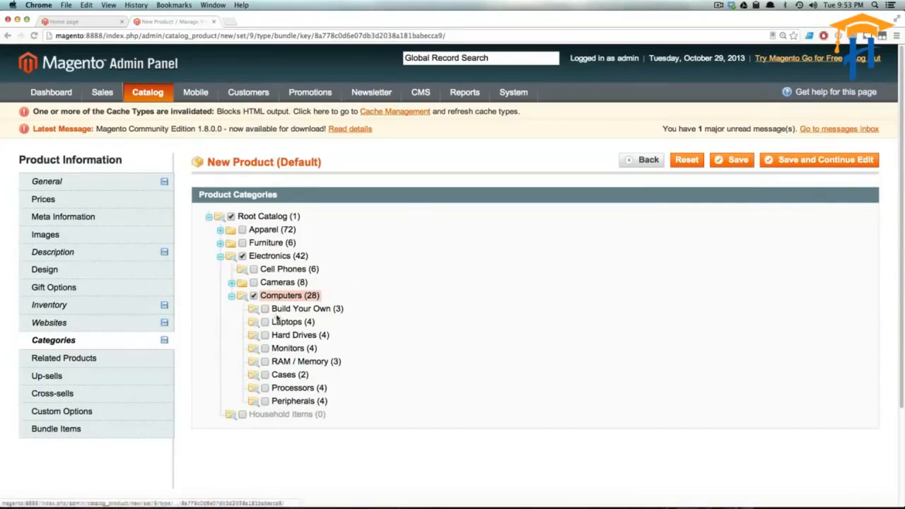
# Look over the product's related products and custom options, reading the notice about bundles with dynamic pricing
pyautogui.click(76, 364)
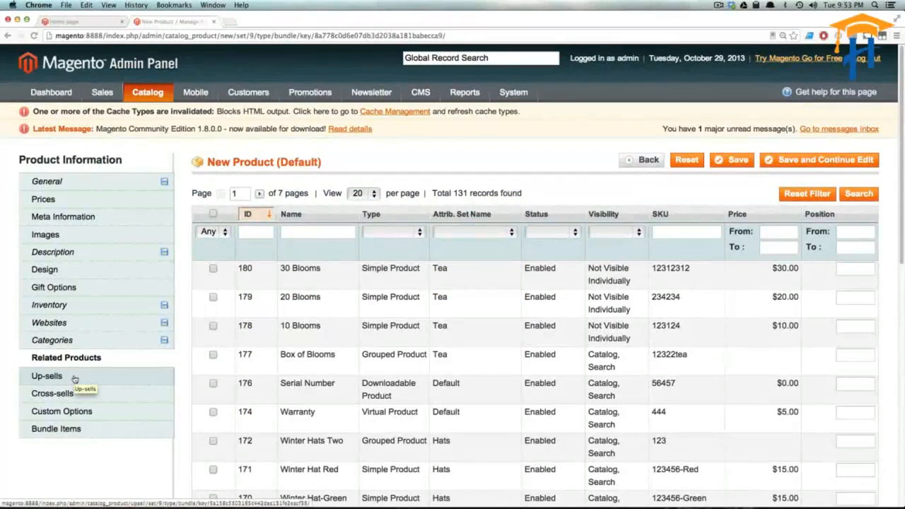
pyautogui.click(75, 411)
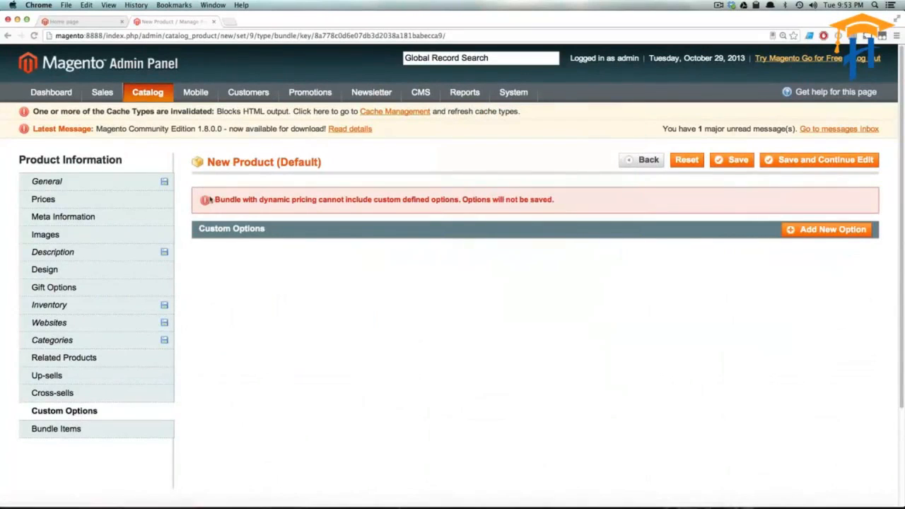
pyautogui.moveTo(214, 199); pyautogui.dragTo(539, 200)
pyautogui.click(535, 201)
# Review how the bundle items can be shipped and keep Ship Bundle Items as Together
pyautogui.click(62, 430)
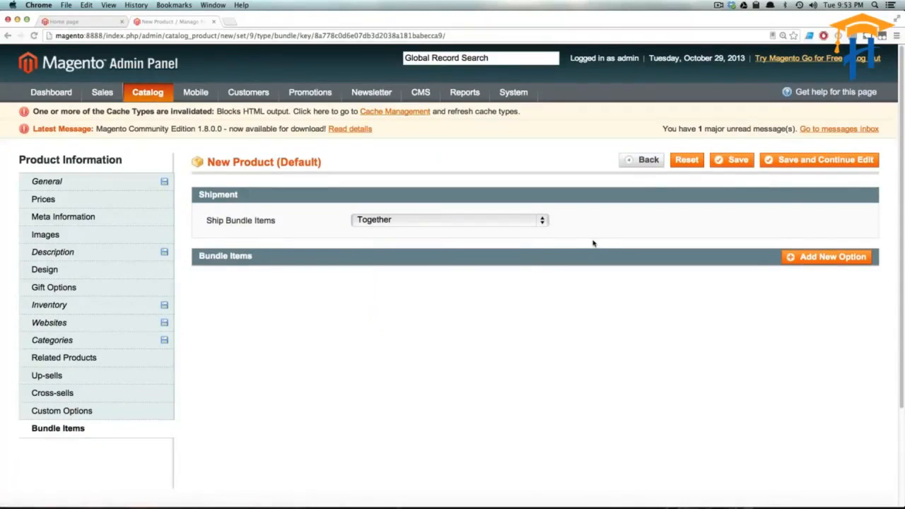
pyautogui.scroll(-2, 597, 242)
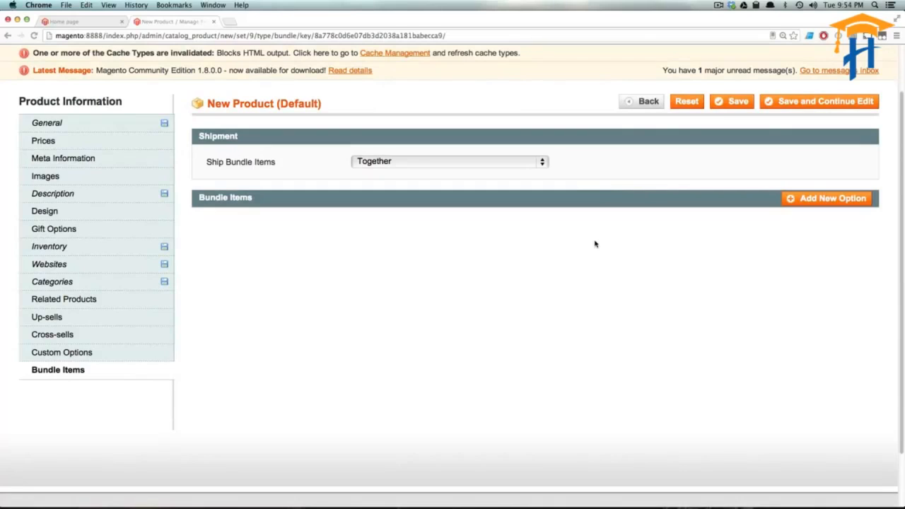
pyautogui.click(471, 164)
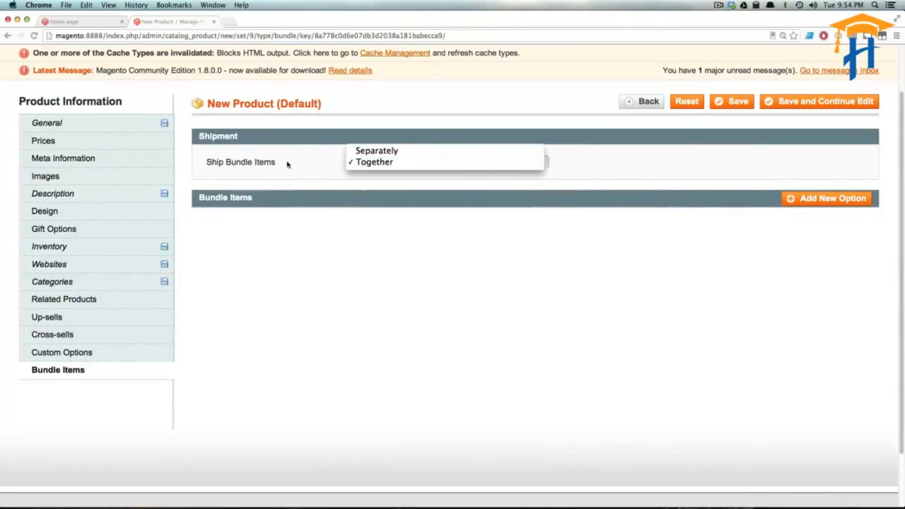
pyautogui.click(390, 164)
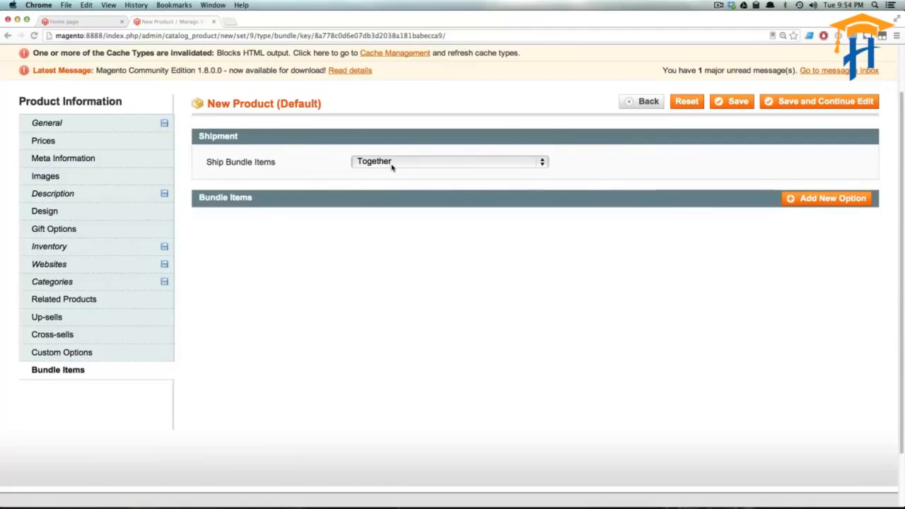
# Add a new bundle item option with the default title Processor
pyautogui.click(793, 201)
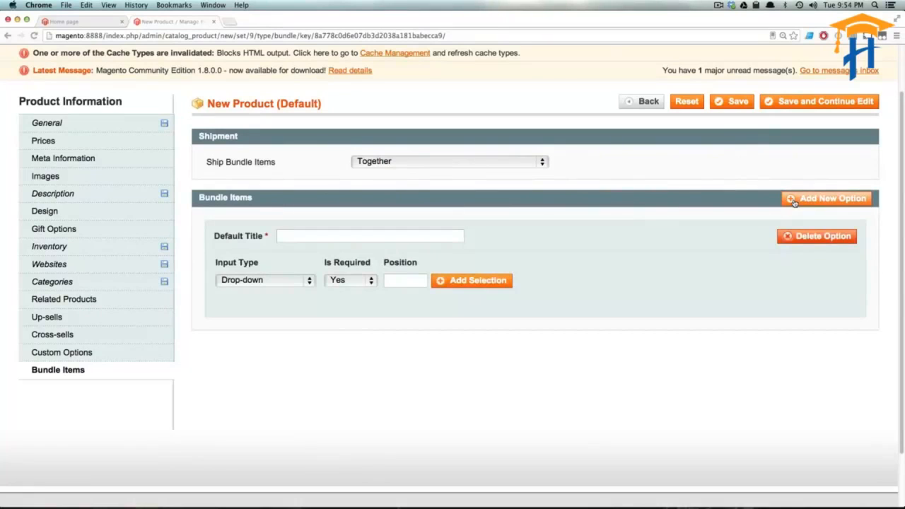
pyautogui.click(293, 235)
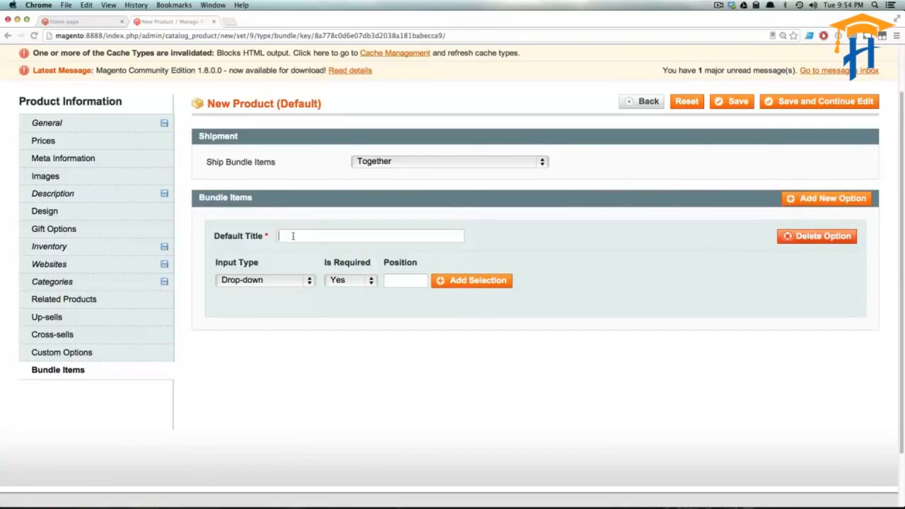
pyautogui.click(284, 282)
pyautogui.click(310, 257)
pyautogui.write('C')
pyautogui.write('rocessor')
# Set the Processor option's input type to Radio Buttons, keep it required, and set its position to 0
pyautogui.click(264, 279)
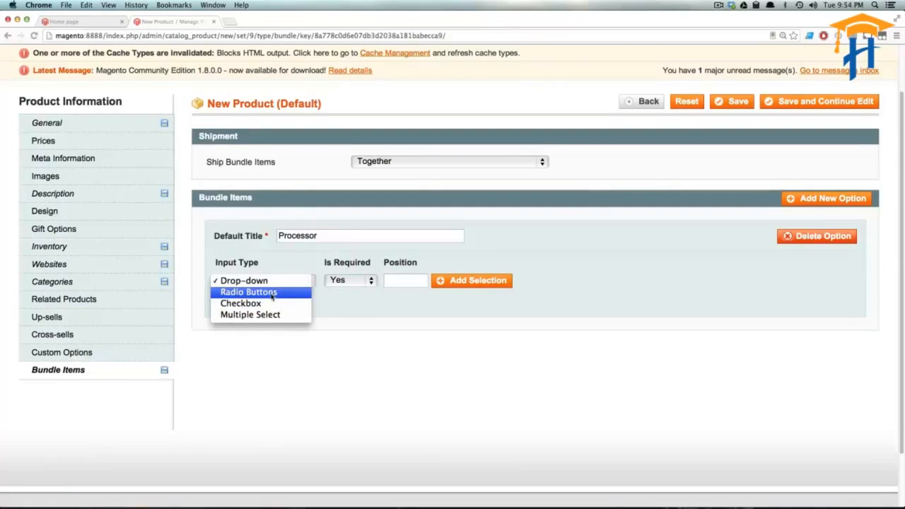
pyautogui.click(273, 296)
pyautogui.click(343, 281)
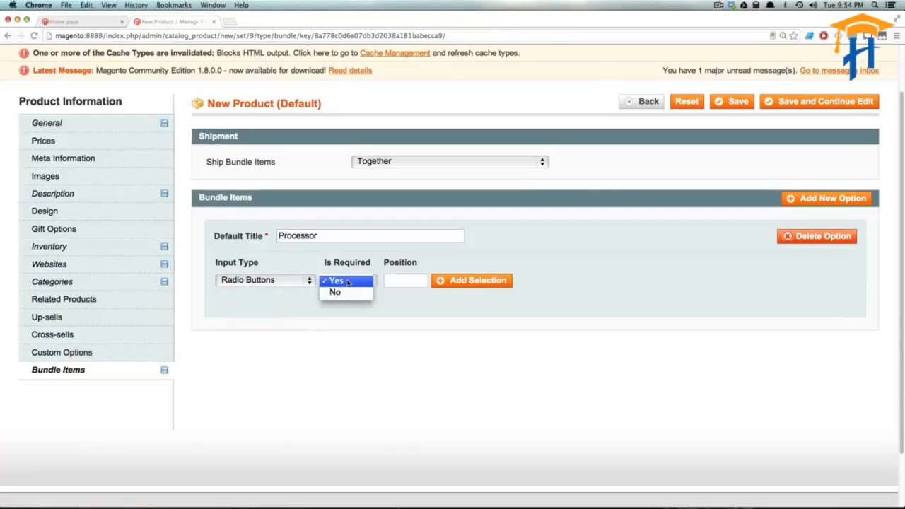
pyautogui.click(358, 282)
pyautogui.click(398, 281)
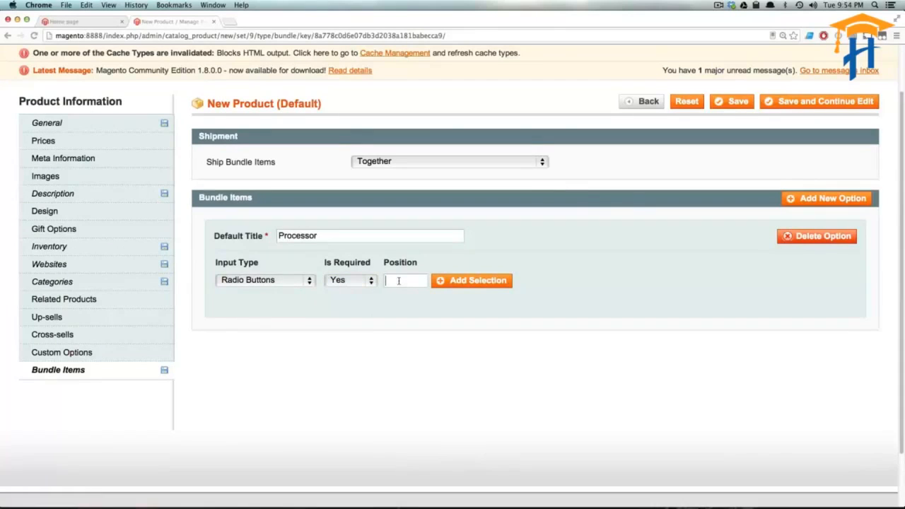
pyautogui.write('0')
# Search for products with the CPU attribute set for the Processor option and select all of the results
pyautogui.click(478, 281)
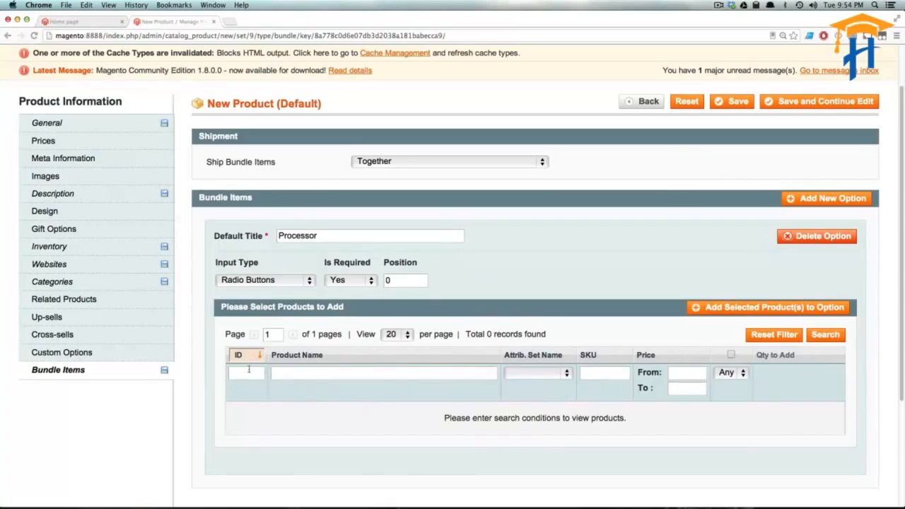
pyautogui.click(544, 374)
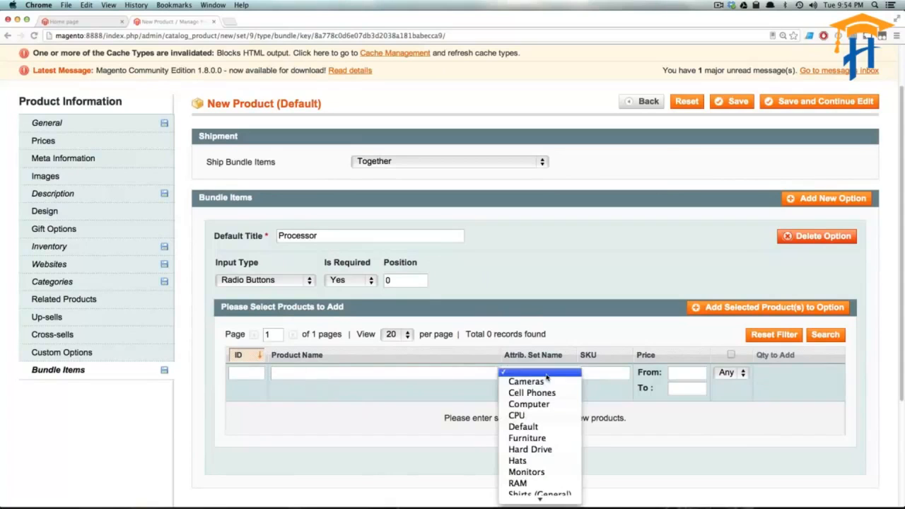
pyautogui.click(536, 417)
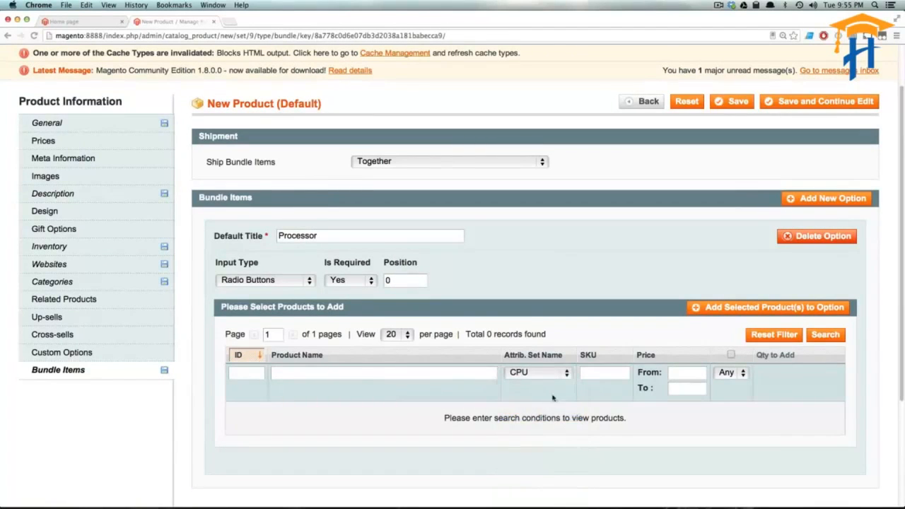
pyautogui.click(824, 336)
pyautogui.scroll(-1, 342, 375)
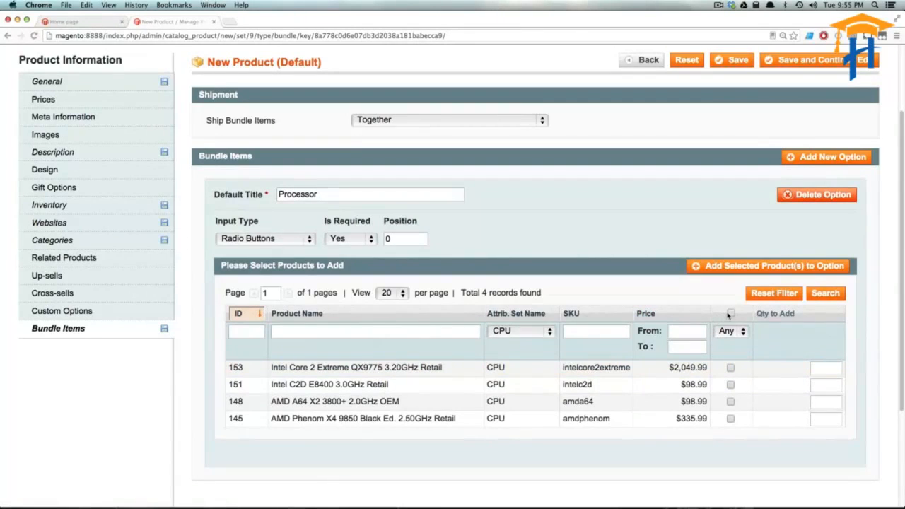
pyautogui.click(731, 313)
pyautogui.scroll(-3, 632, 319)
pyautogui.scroll(4, 631, 319)
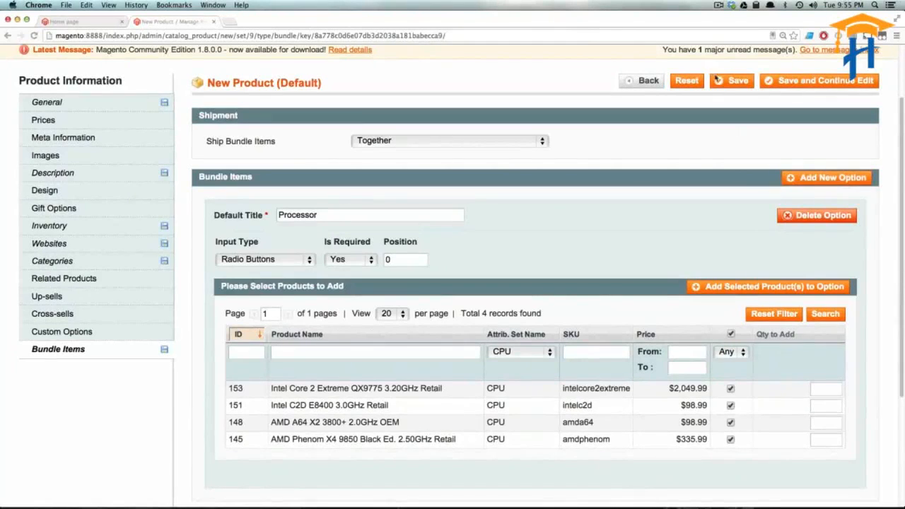
# Change the product's SKU to 1232342 so it is unique, and save the product while continuing to edit
pyautogui.click(770, 82)
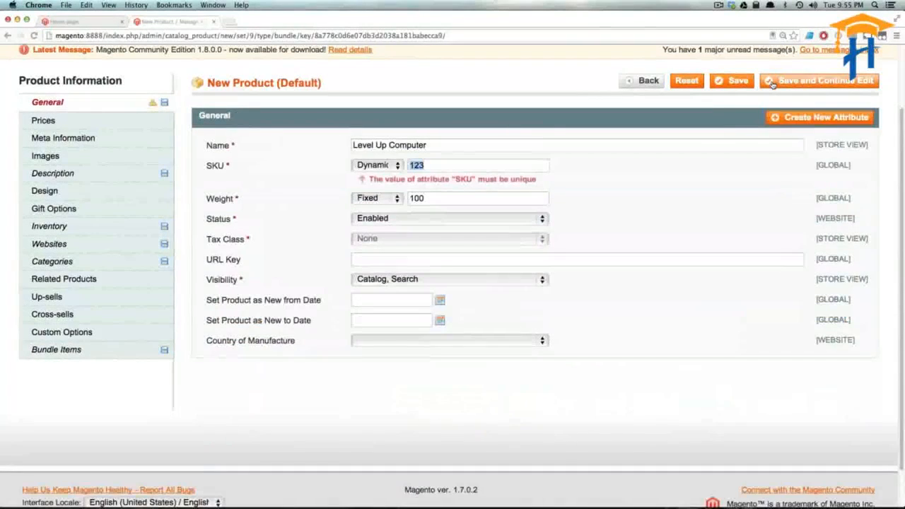
pyautogui.click(366, 166)
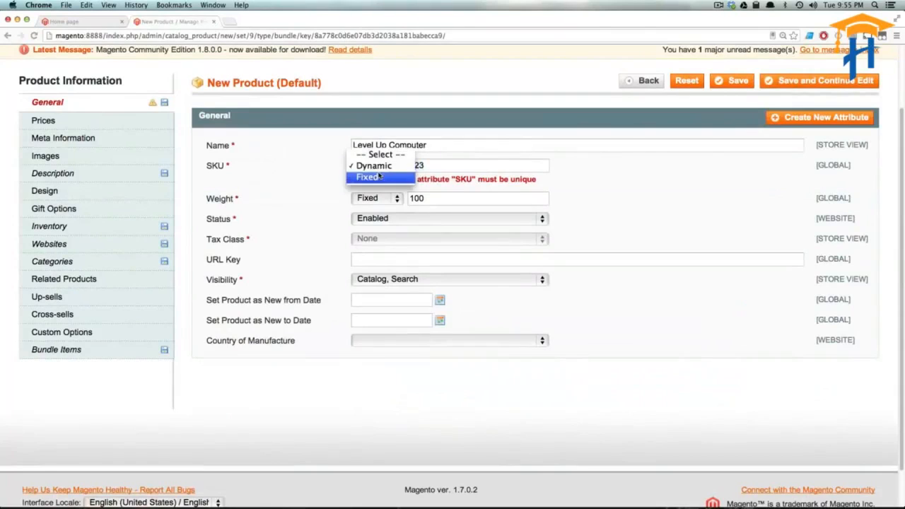
pyautogui.click(498, 161)
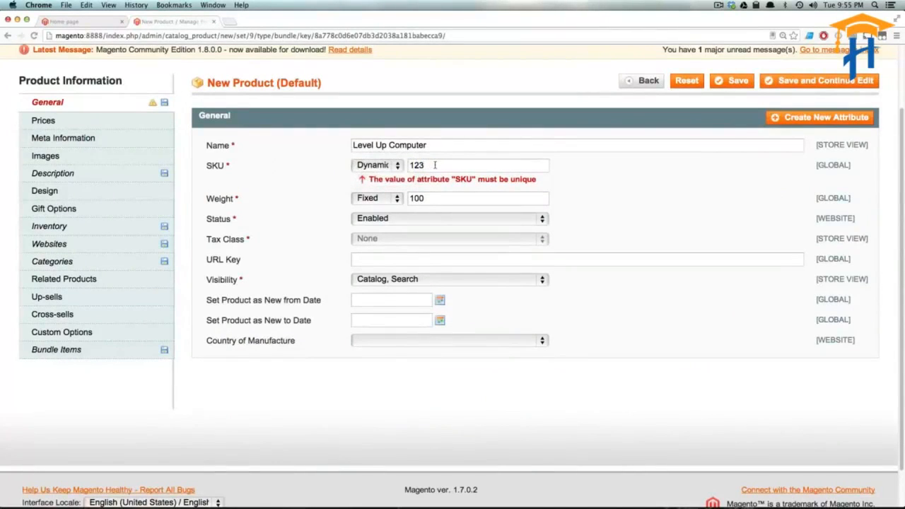
pyautogui.write('2342')
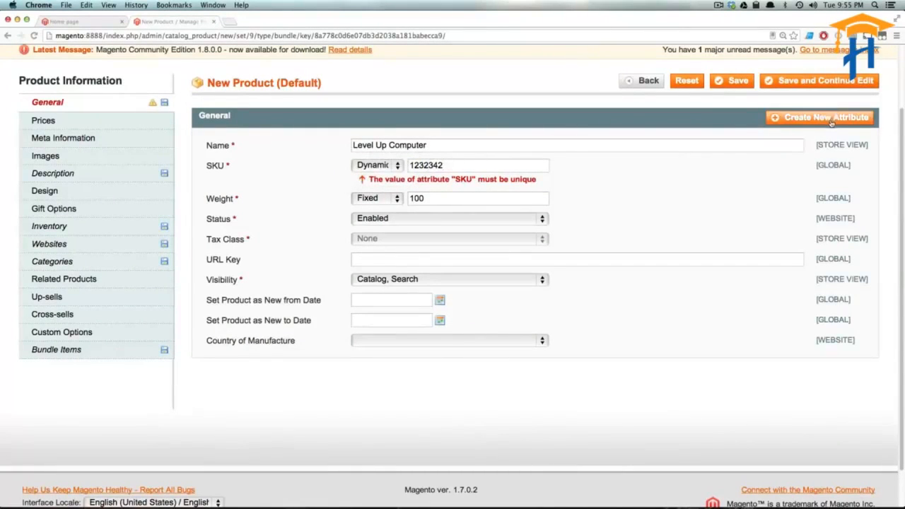
pyautogui.click(772, 81)
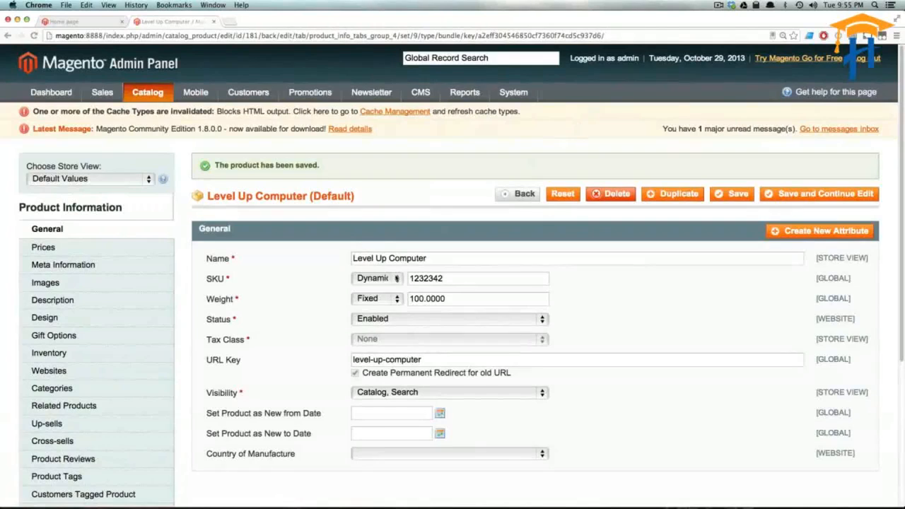
# Switch to the storefront and look for the new bundle among the Build Your Own products under Electronics > Computers
pyautogui.click(64, 23)
pyautogui.moveTo(255, 139)
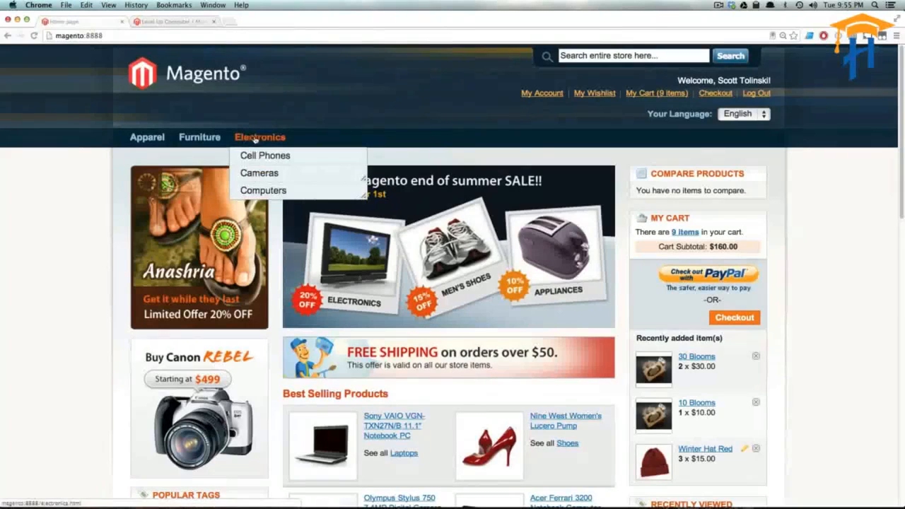
pyautogui.moveTo(262, 191)
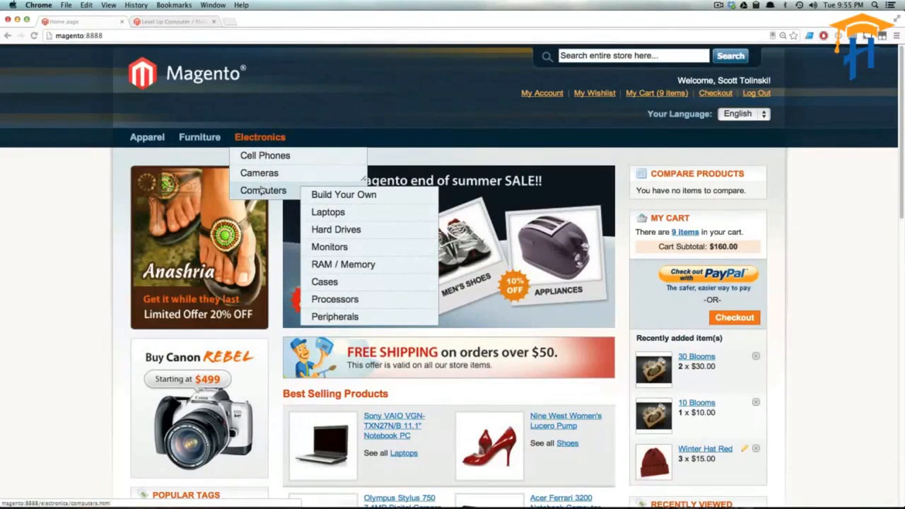
pyautogui.click(324, 194)
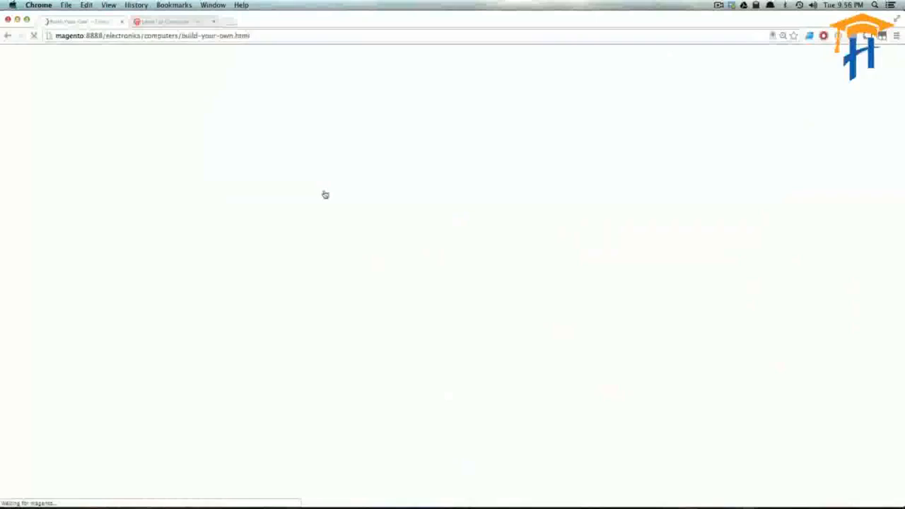
pyautogui.scroll(-3, 325, 194)
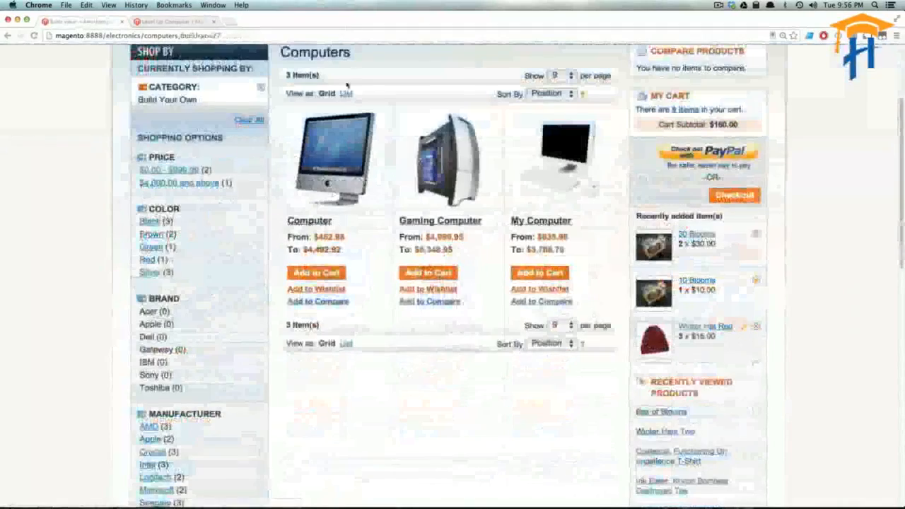
pyautogui.scroll(4, 352, 178)
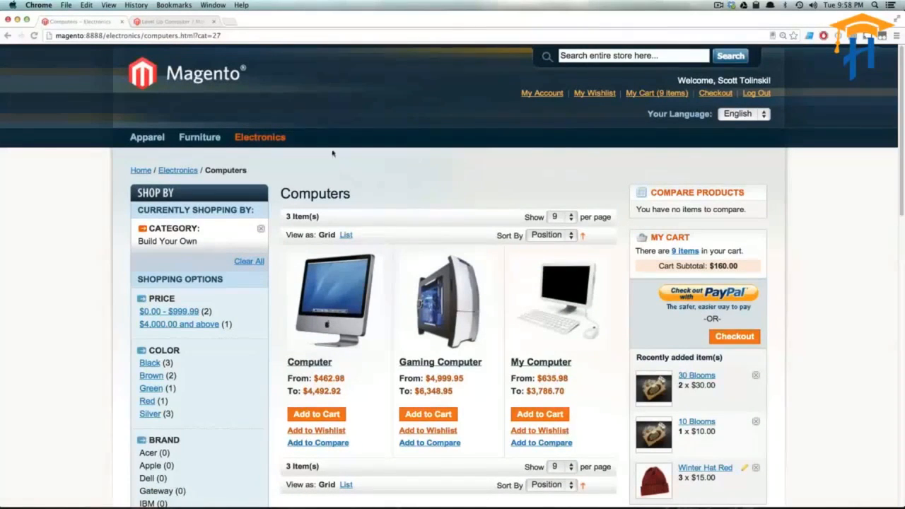
# In the admin's Level Up Computer bundle items, find all products with the CPU attribute set and add them to the Processor option
pyautogui.click(146, 22)
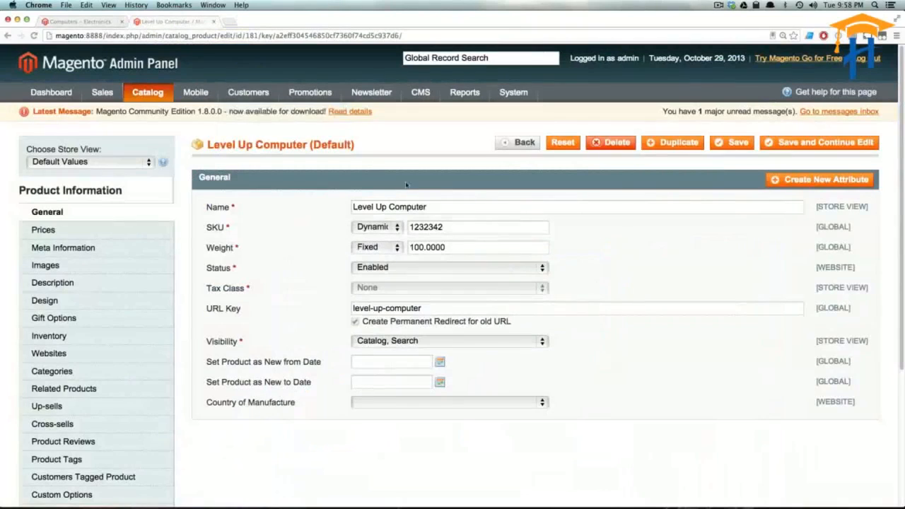
pyautogui.scroll(-5, 167, 226)
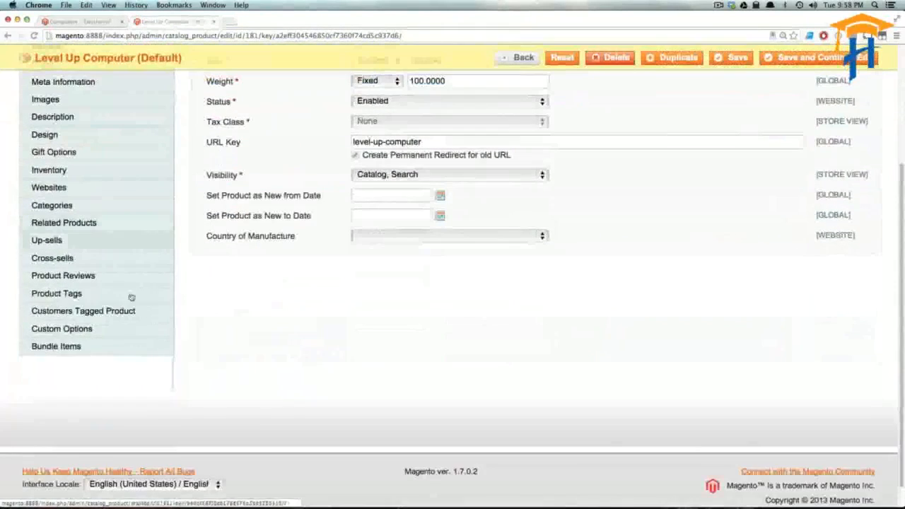
pyautogui.click(97, 355)
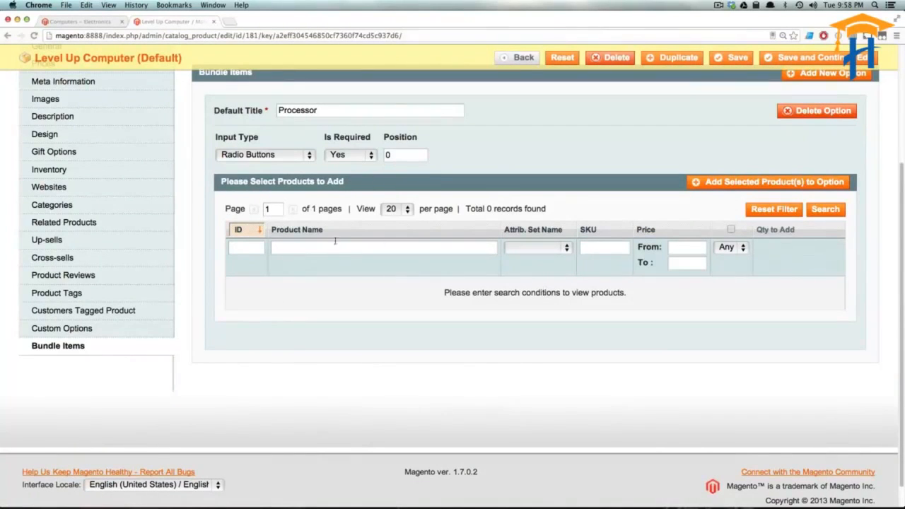
pyautogui.click(549, 248)
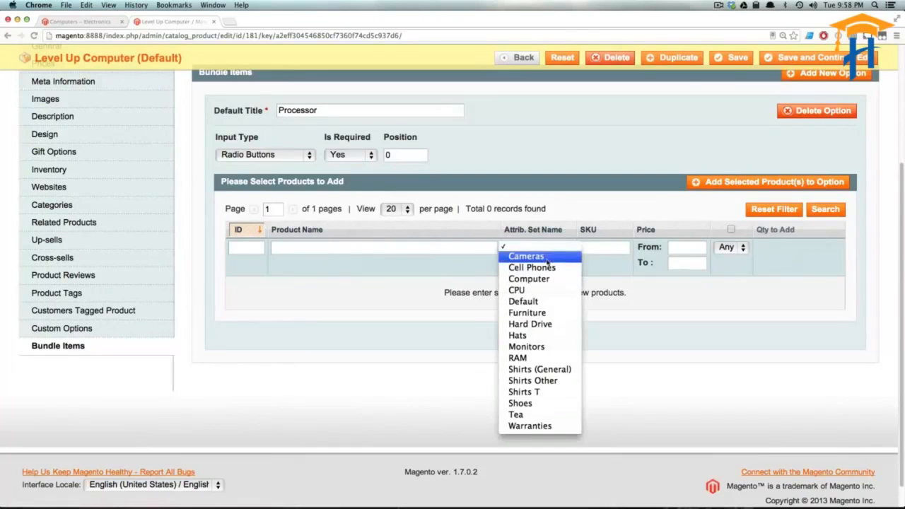
pyautogui.click(546, 290)
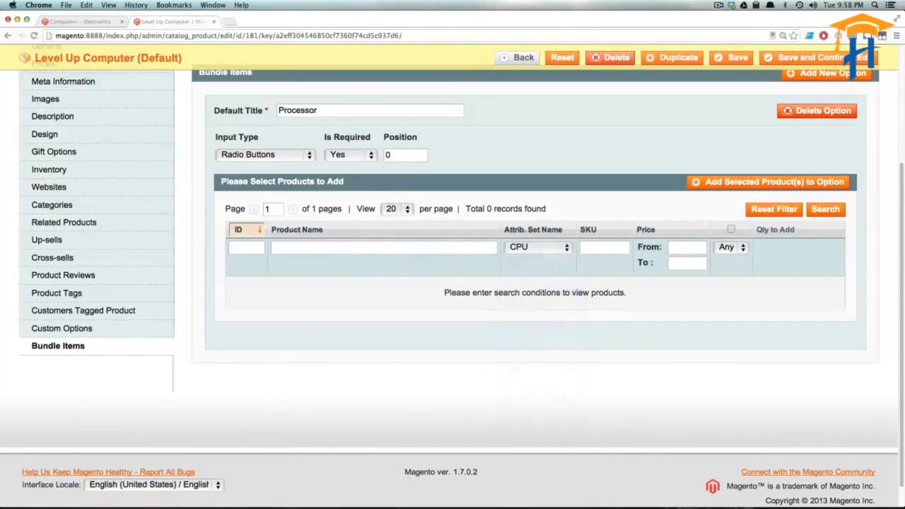
pyautogui.click(825, 209)
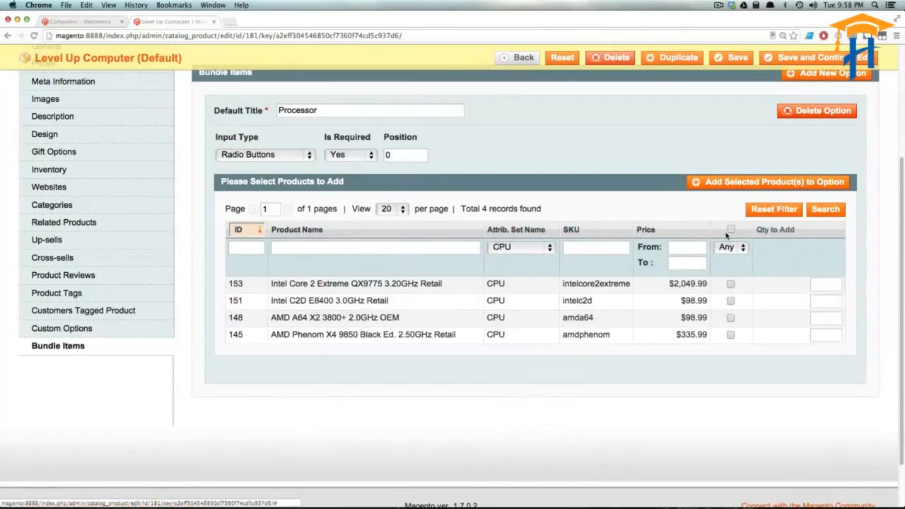
pyautogui.click(731, 229)
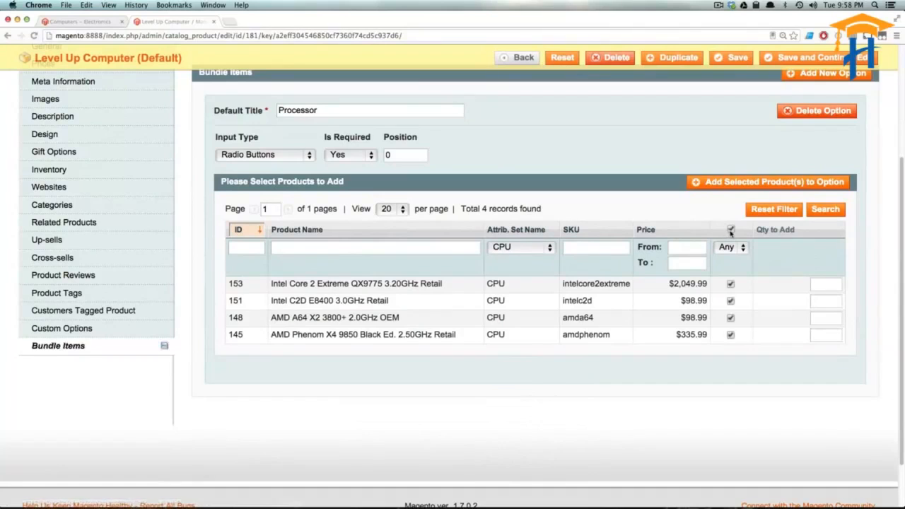
pyautogui.click(736, 183)
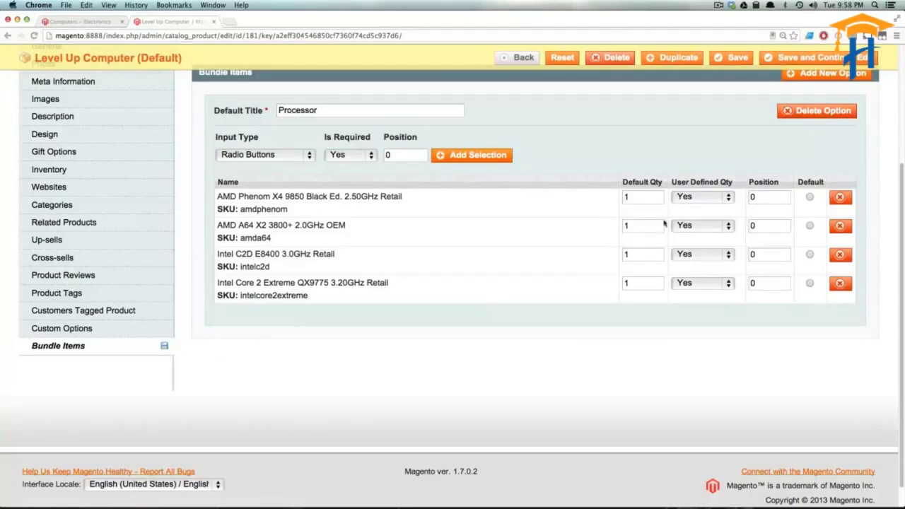
# Disable user-defined quantity for all four processors in the Processor option
pyautogui.click(720, 198)
pyautogui.click(710, 209)
pyautogui.click(716, 225)
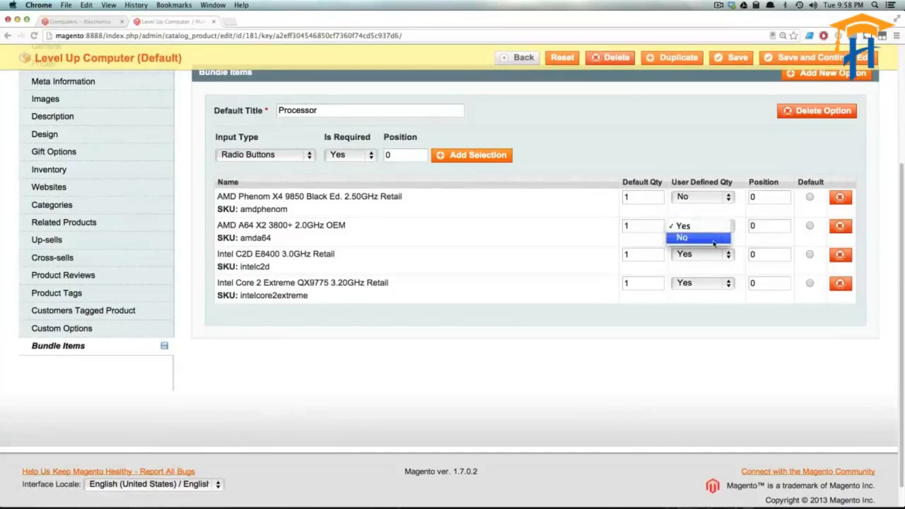
pyautogui.click(714, 238)
pyautogui.click(703, 254)
pyautogui.click(700, 266)
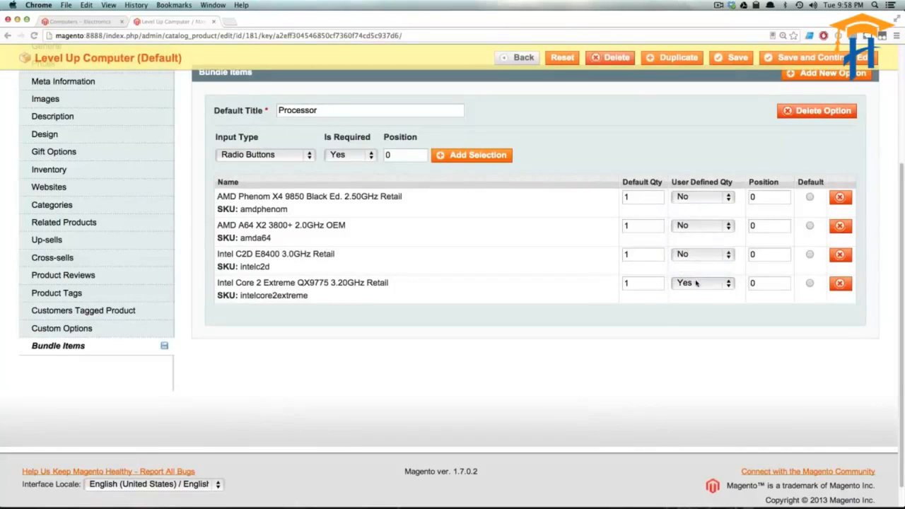
pyautogui.click(696, 283)
pyautogui.click(697, 295)
# Position AMD Phenom at 0 as default, Intel C2D at 1, AMD A64 at 2 and Intel Core 2 Extreme at 5; save and continue editing
pyautogui.click(770, 198)
pyautogui.write('1')
pyautogui.moveTo(768, 284); pyautogui.dragTo(741, 285)
pyautogui.write('5')
pyautogui.scroll(5, 761, 166)
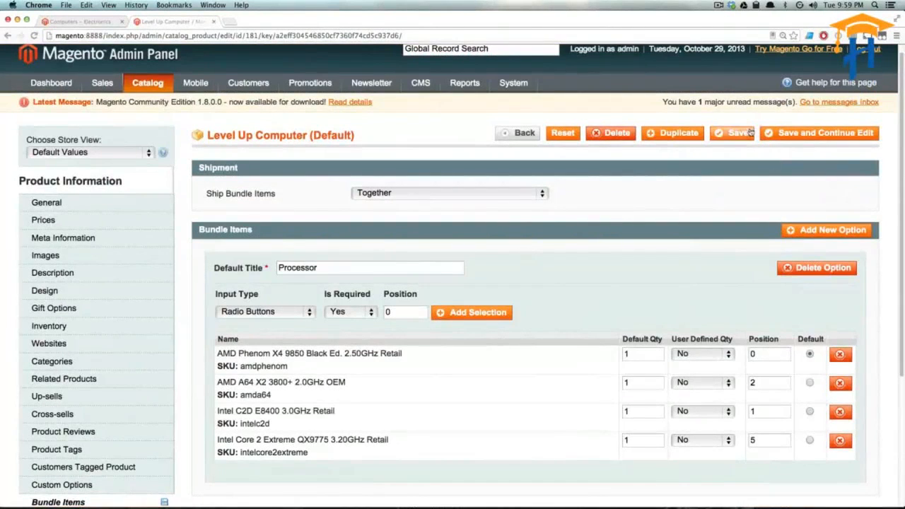
pyautogui.click(823, 133)
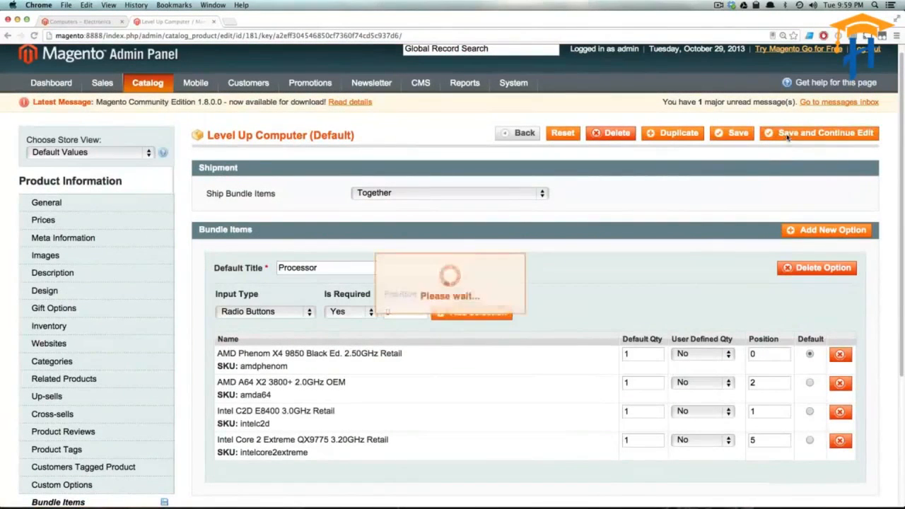
# Reload the storefront's Build Your Own listing and examine the price ranges of Level Up Computer and Computer
pyautogui.click(93, 24)
pyautogui.press('super+r')
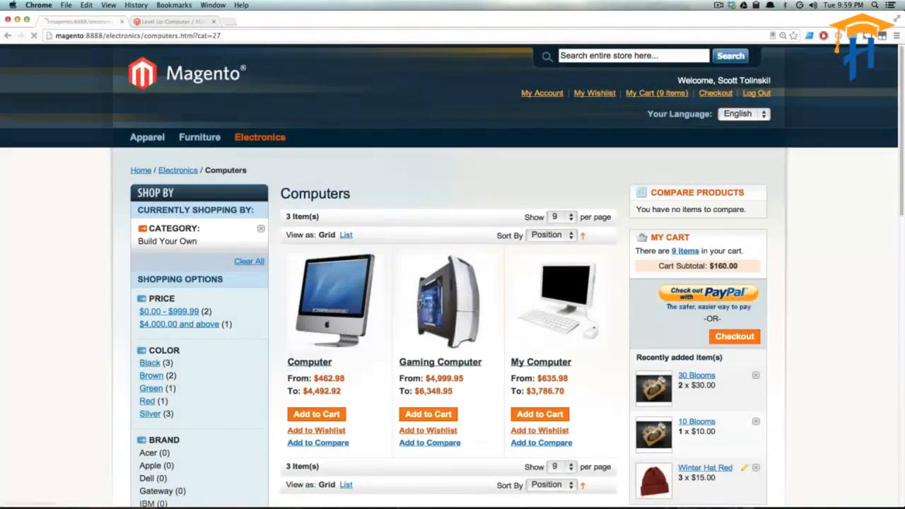
pyautogui.scroll(-5, 794, 355)
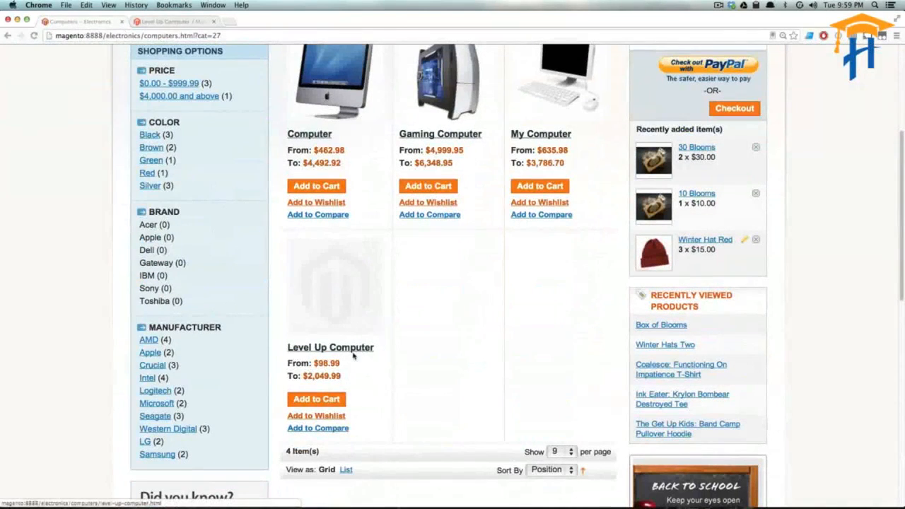
pyautogui.moveTo(341, 377); pyautogui.dragTo(309, 377)
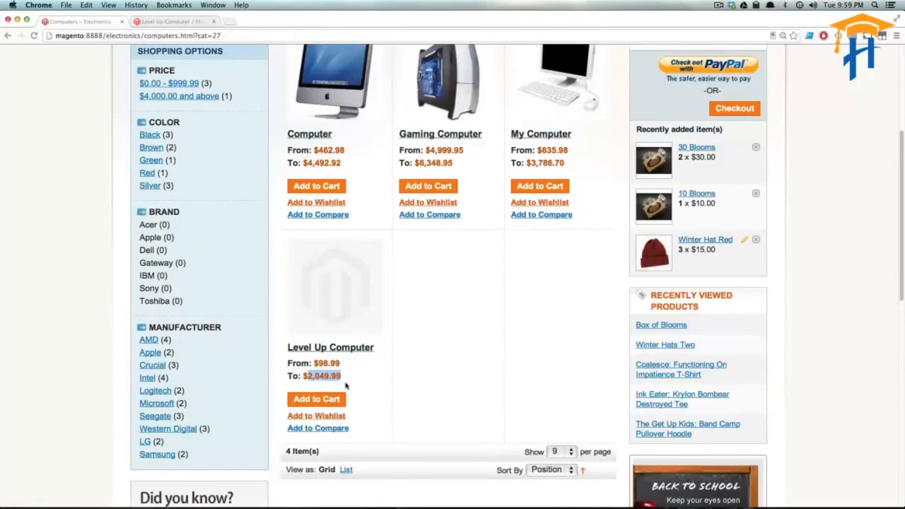
pyautogui.click(374, 382)
pyautogui.moveTo(343, 378); pyautogui.dragTo(307, 376)
pyautogui.moveTo(365, 390); pyautogui.dragTo(288, 363)
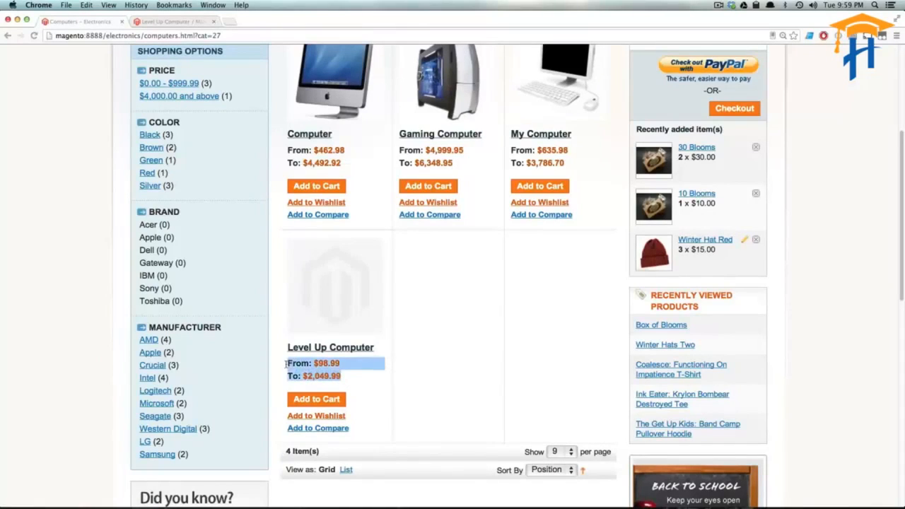
pyautogui.click(346, 385)
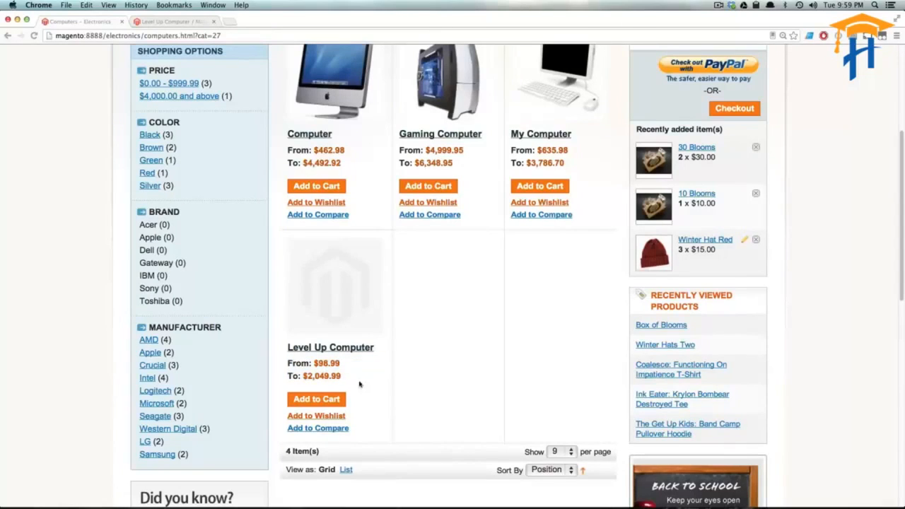
pyautogui.moveTo(357, 169); pyautogui.dragTo(300, 150)
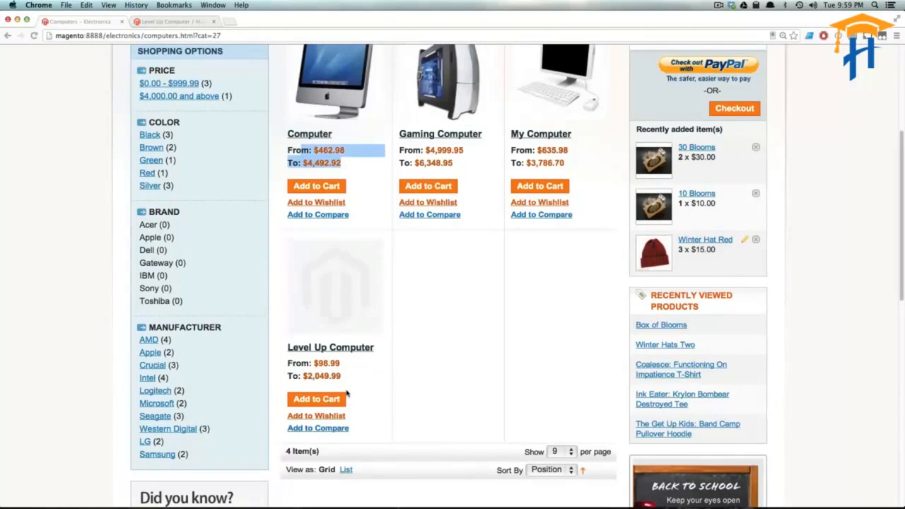
# Open the Level Up Computer storefront page and try different Processor choices to check the configured price, ending on AMD Phenom X4
pyautogui.click(345, 357)
pyautogui.click(347, 349)
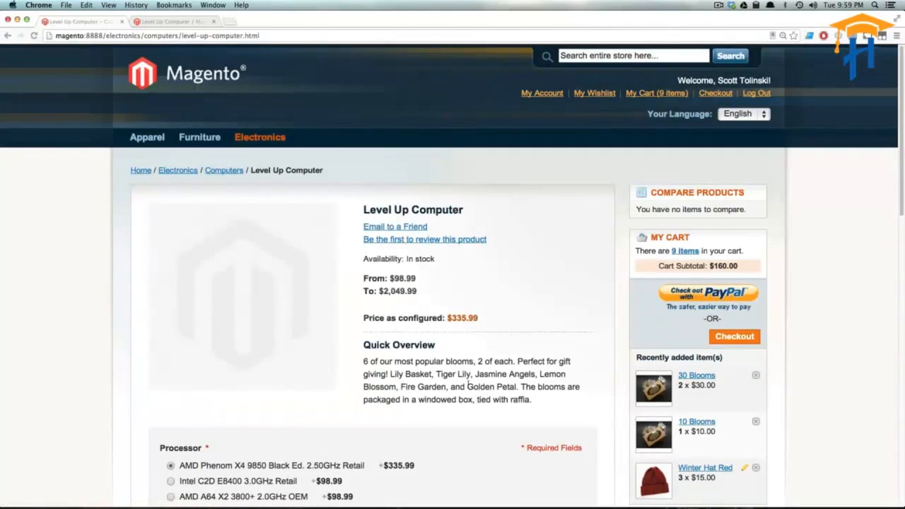
pyautogui.scroll(-2, 469, 378)
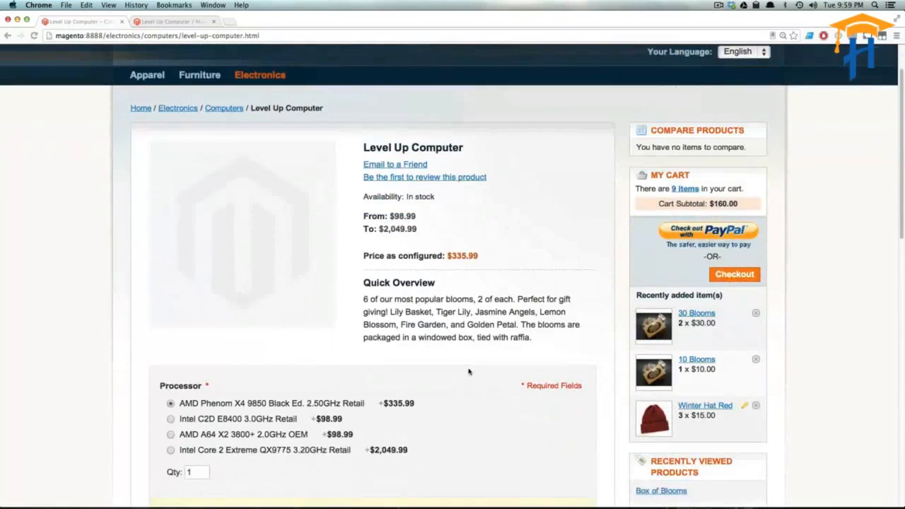
pyautogui.scroll(-2, 469, 367)
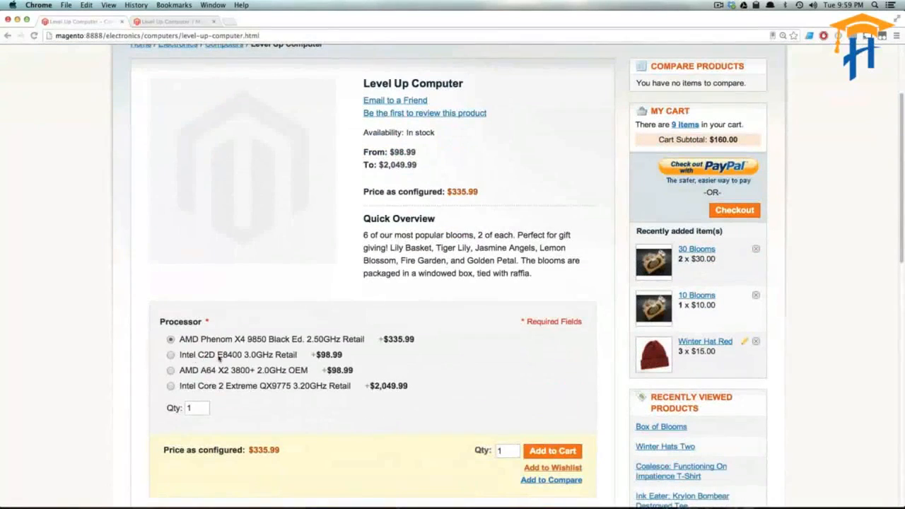
pyautogui.scroll(-2, 344, 341)
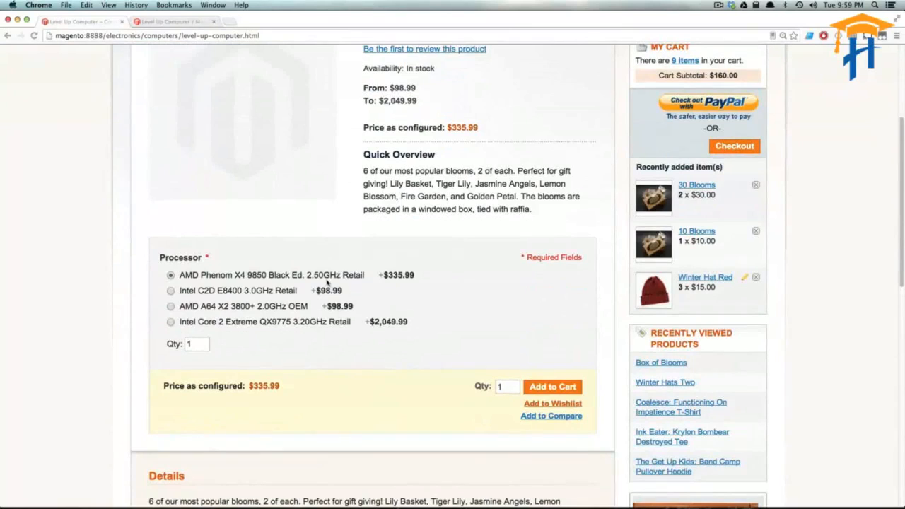
pyautogui.click(171, 322)
pyautogui.click(170, 307)
pyautogui.click(170, 275)
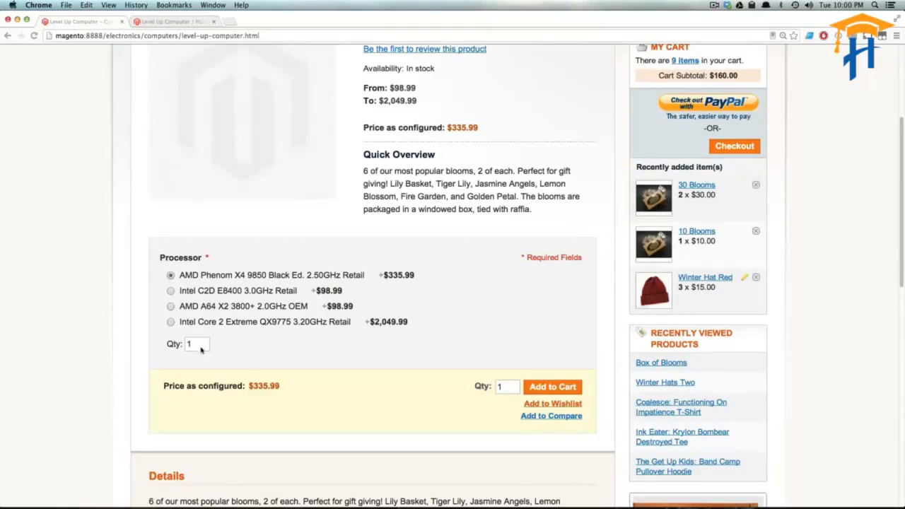
pyautogui.moveTo(286, 388); pyautogui.dragTo(254, 387)
pyautogui.click(341, 405)
# Back in the admin, add a new bundle option with position 1 and keep Drop-down as its input type
pyautogui.click(149, 24)
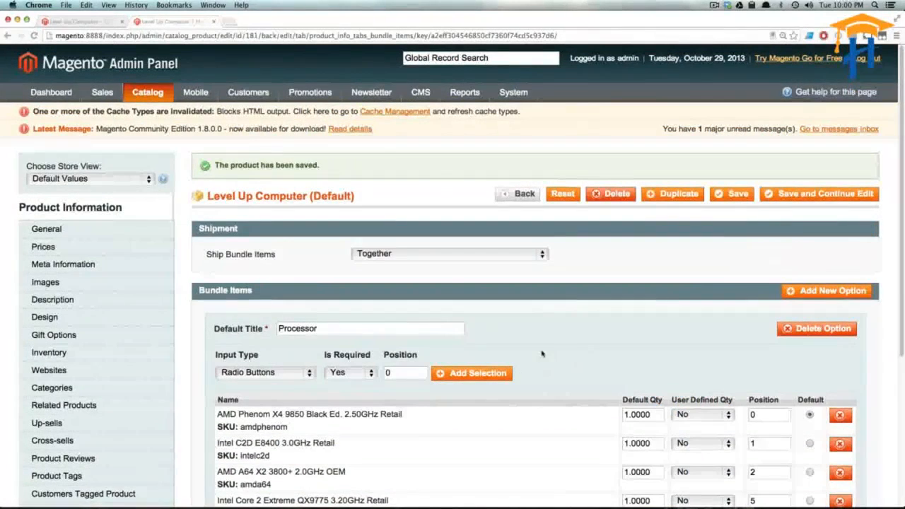
pyautogui.scroll(-1, 542, 354)
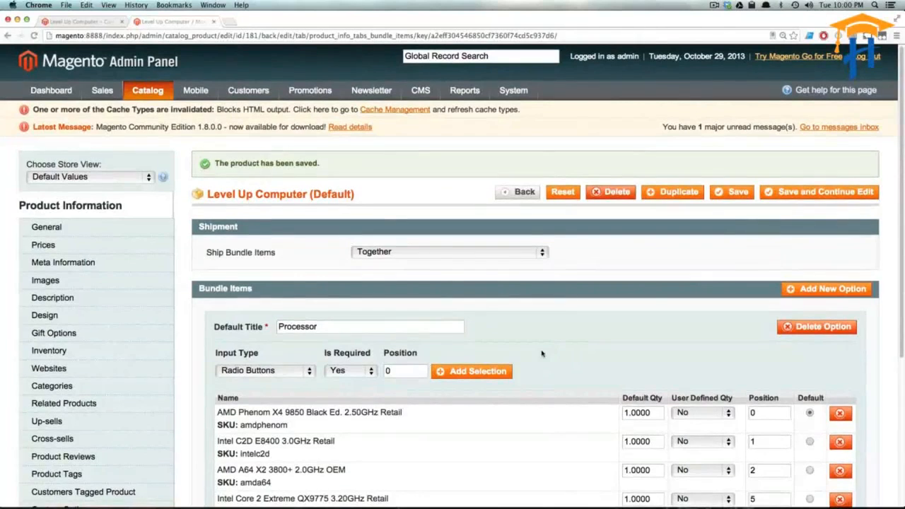
pyautogui.click(793, 294)
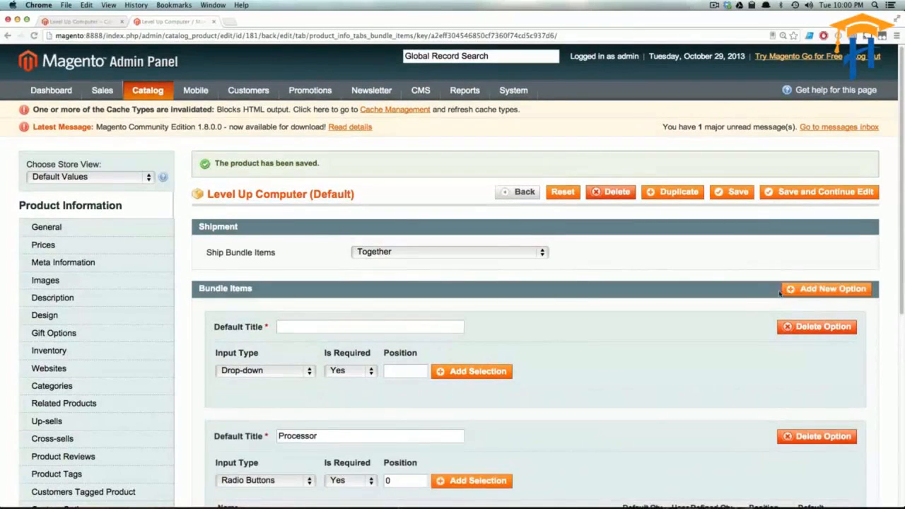
pyautogui.scroll(-2, 687, 347)
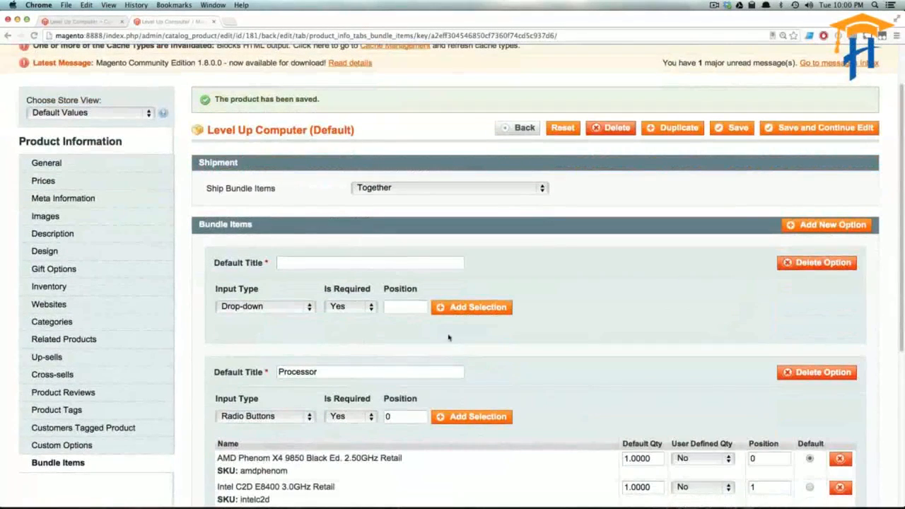
pyautogui.click(410, 309)
pyautogui.write('1')
pyautogui.click(241, 307)
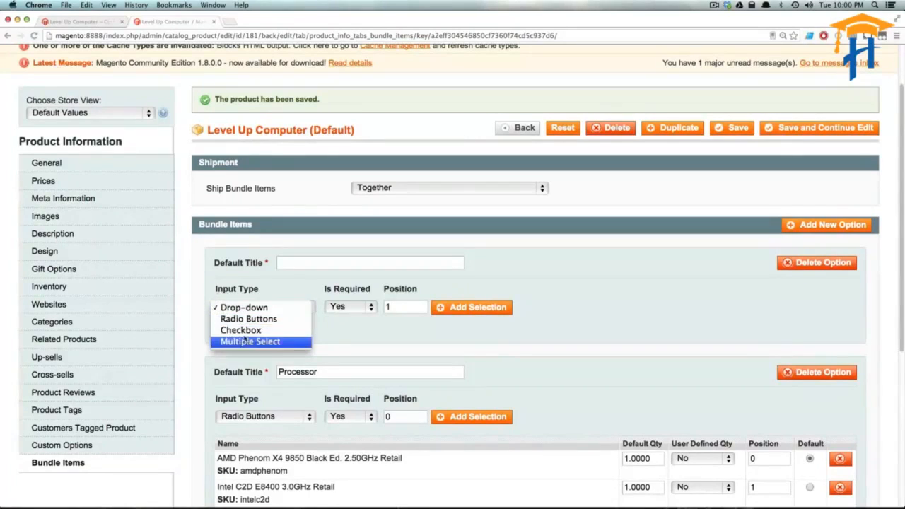
pyautogui.click(217, 295)
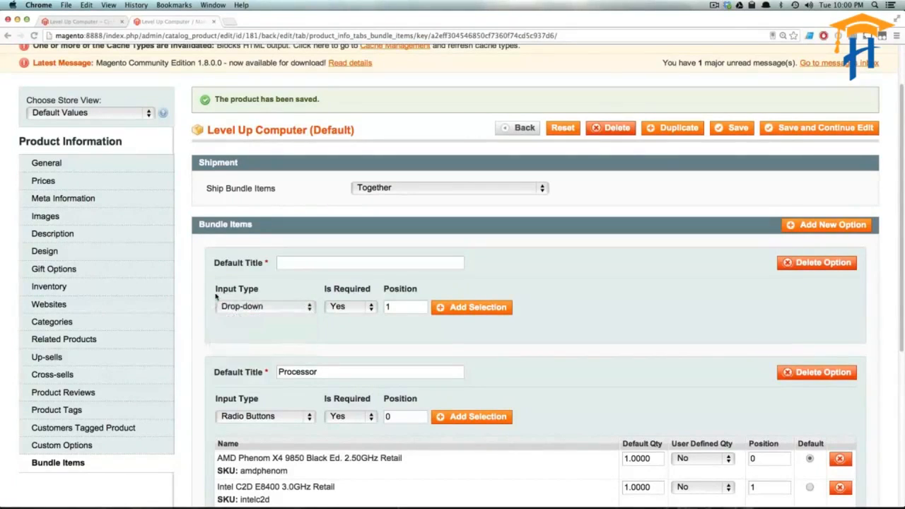
pyautogui.click(253, 309)
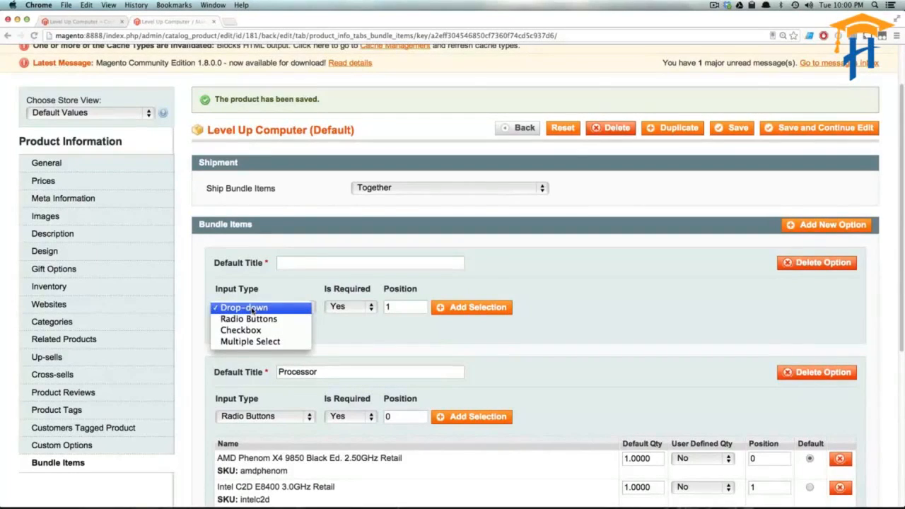
pyautogui.click(253, 309)
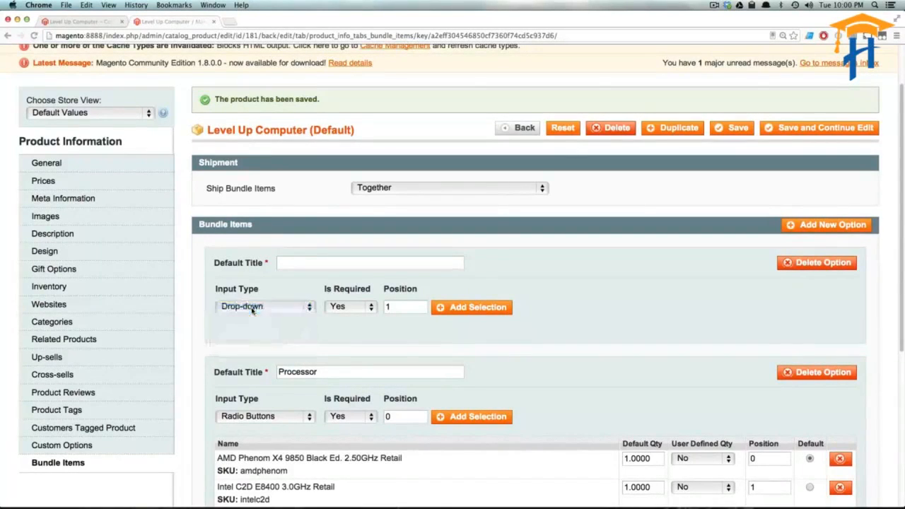
# Title the new bundle option Memory and search its product selection for items in the RAM attribute set
pyautogui.click(455, 311)
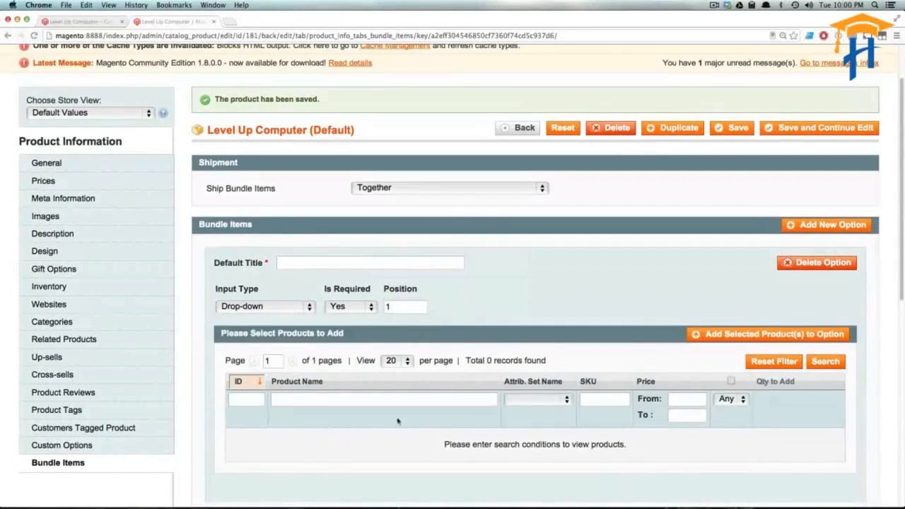
pyautogui.click(544, 399)
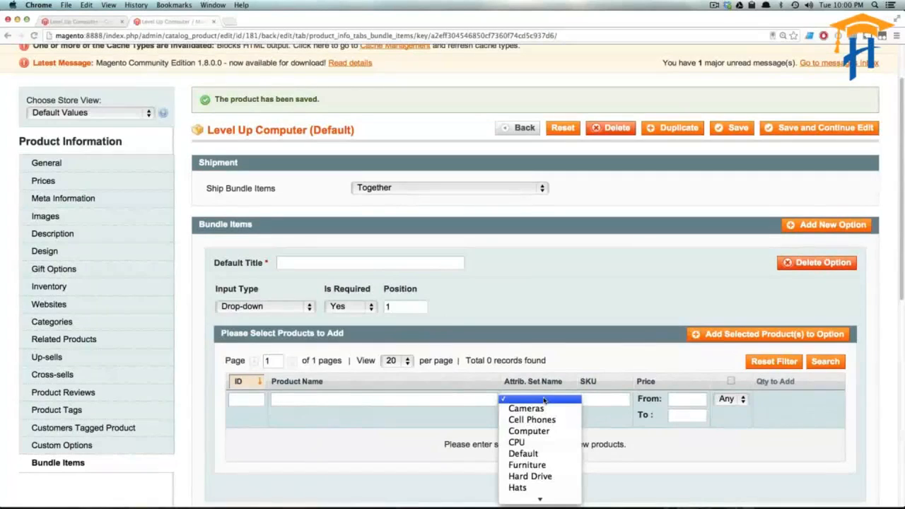
pyautogui.scroll(-2, 543, 420)
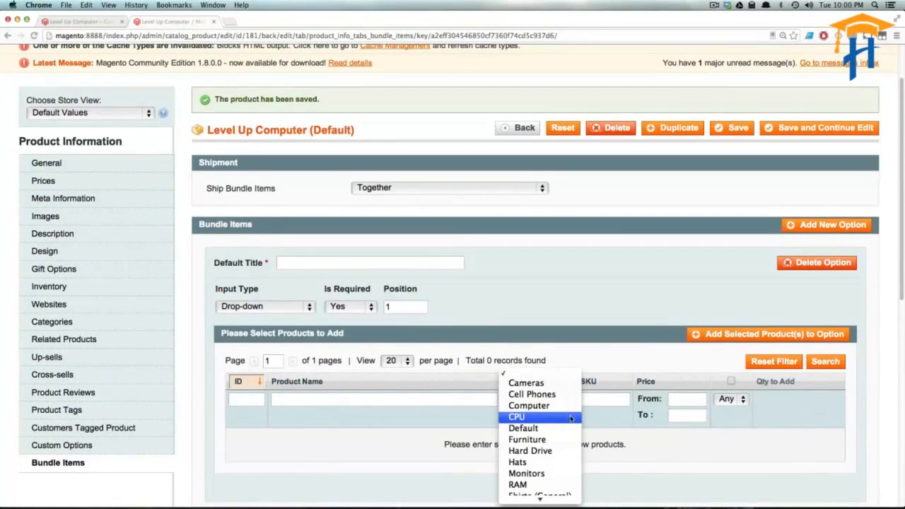
pyautogui.click(555, 449)
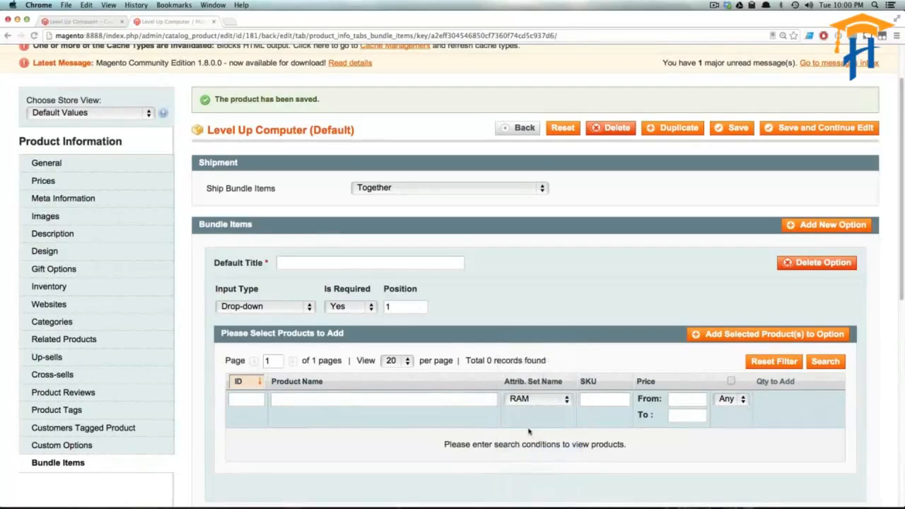
pyautogui.write('Memory')
pyautogui.click(825, 361)
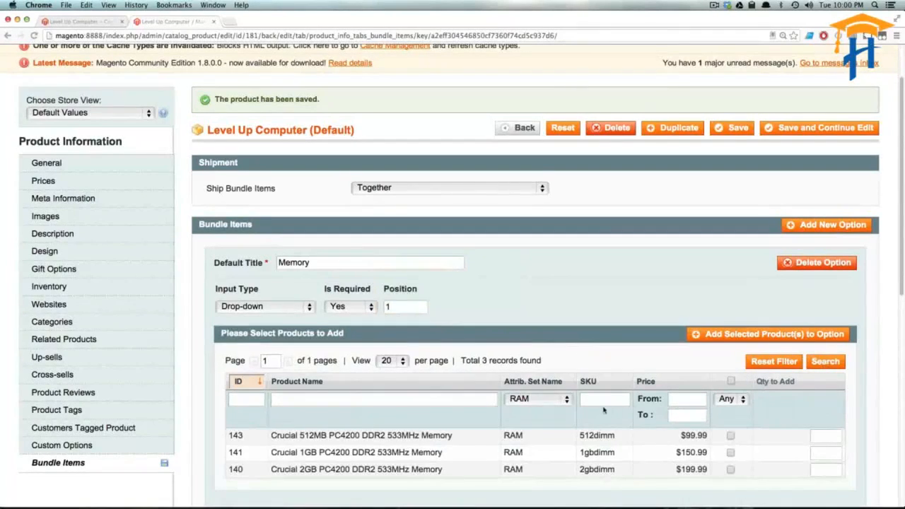
# Add all the listed Crucial memory products to the Memory option and make the 2GB module the default
pyautogui.scroll(-1, 604, 410)
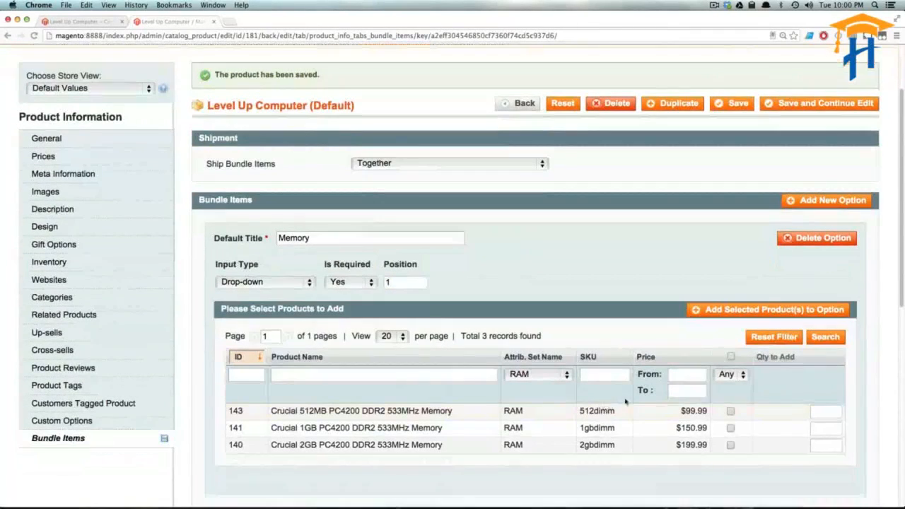
pyautogui.click(732, 358)
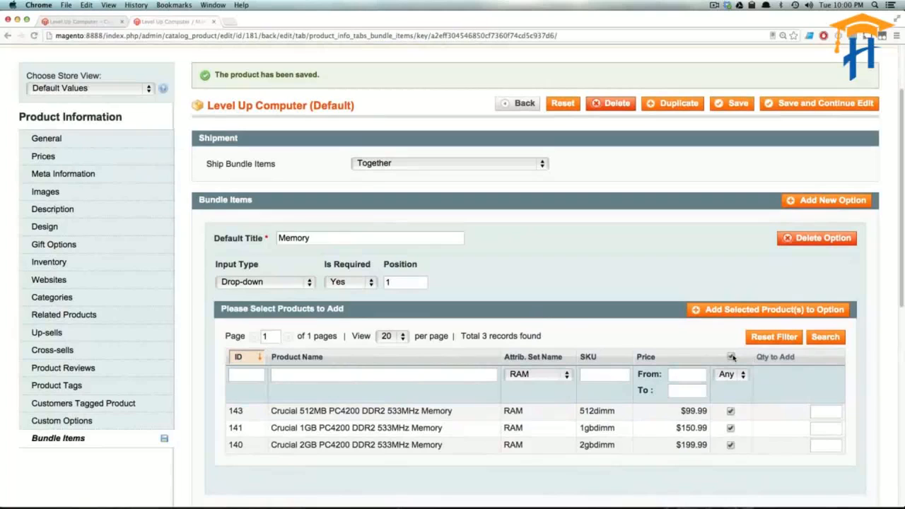
pyautogui.click(799, 311)
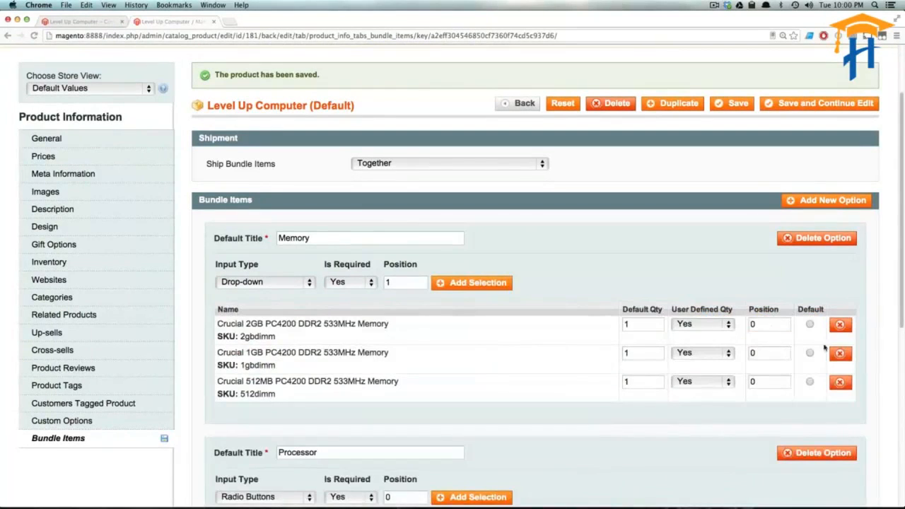
pyautogui.click(710, 326)
pyautogui.click(706, 327)
pyautogui.moveTo(382, 324); pyautogui.dragTo(314, 343)
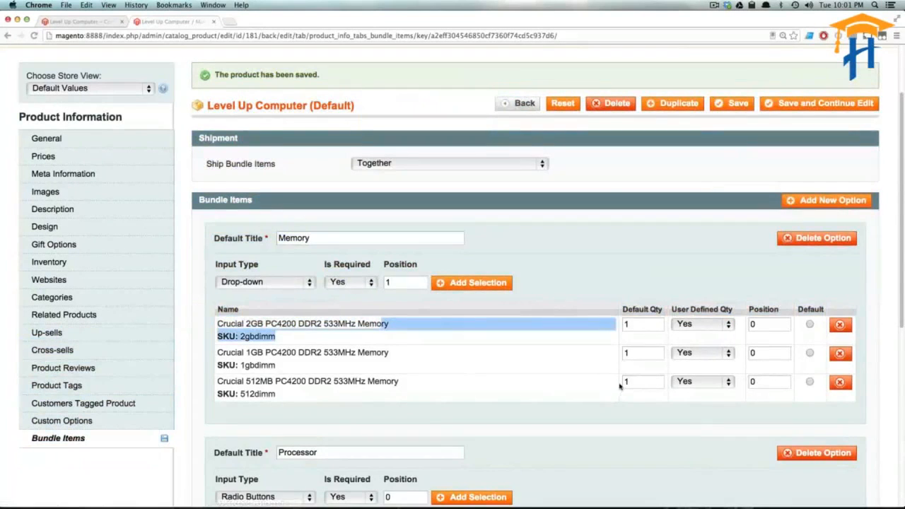
pyautogui.click(811, 325)
# Add another bundle option titled Hard Drive and set its product selection filter to the Hard Drive attribute set
pyautogui.click(798, 204)
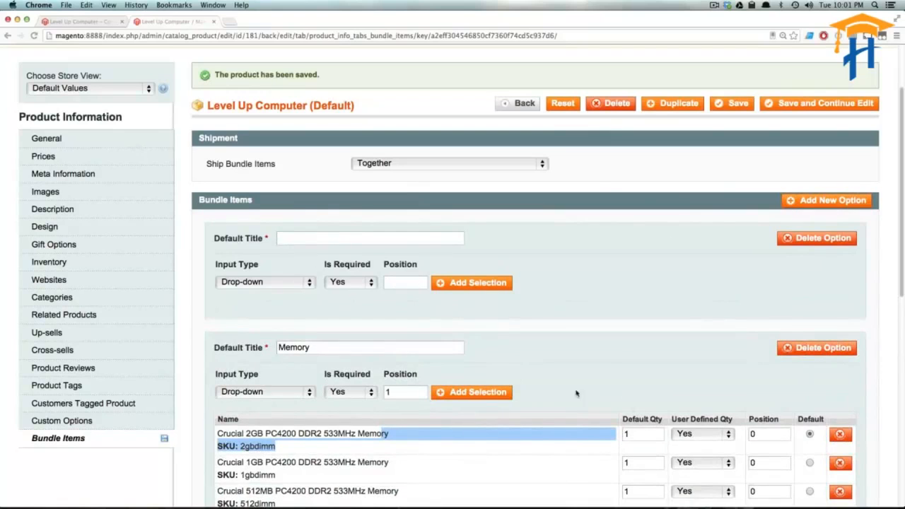
pyautogui.click(463, 285)
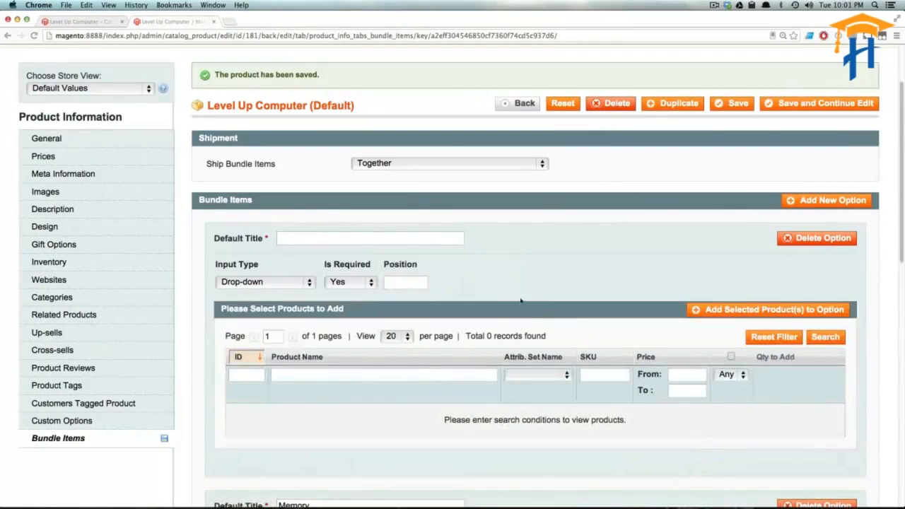
pyautogui.click(566, 374)
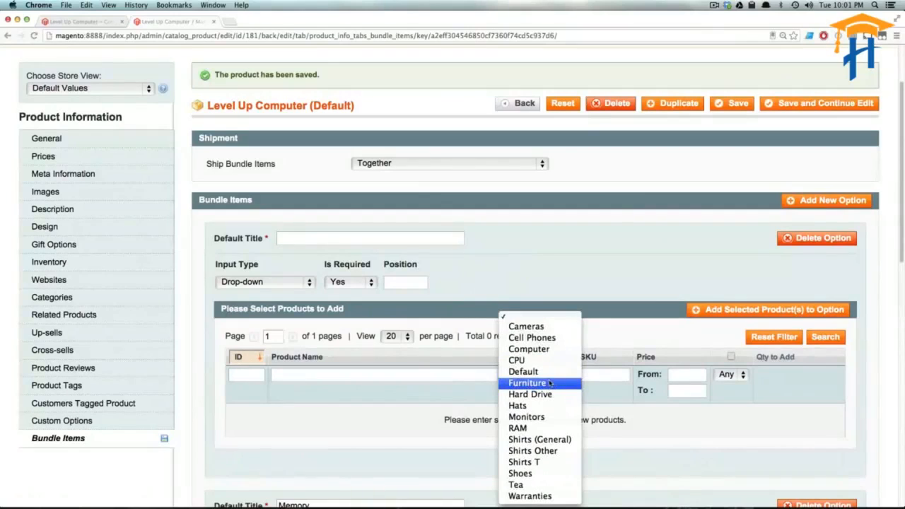
pyautogui.click(631, 276)
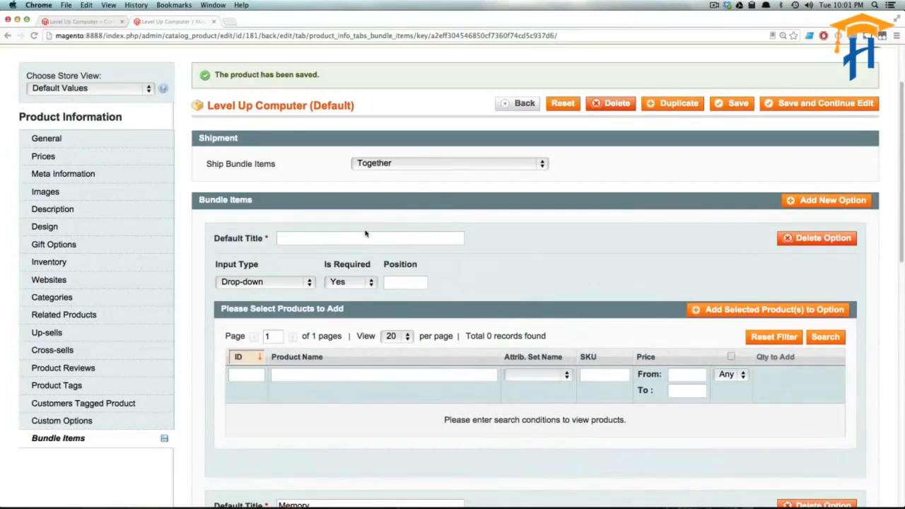
pyautogui.click(386, 238)
pyautogui.write('Hard Droive')
pyautogui.click(536, 375)
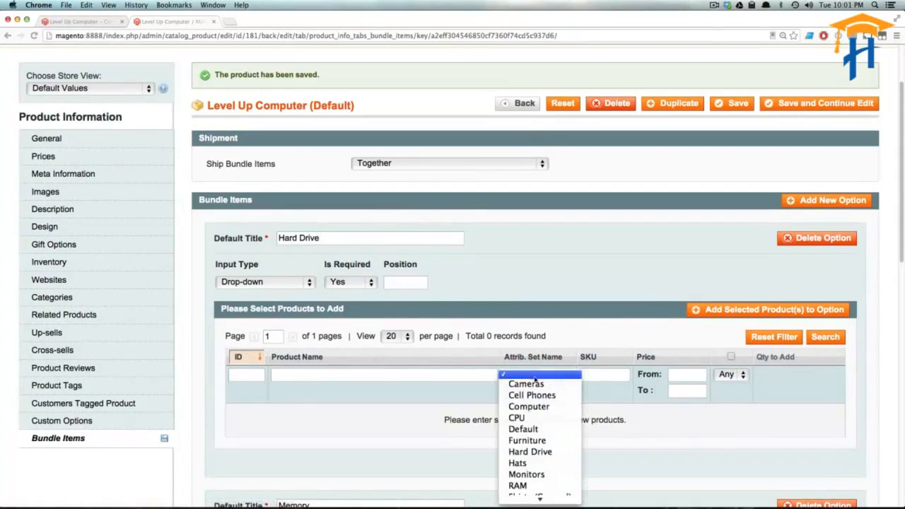
pyautogui.click(539, 450)
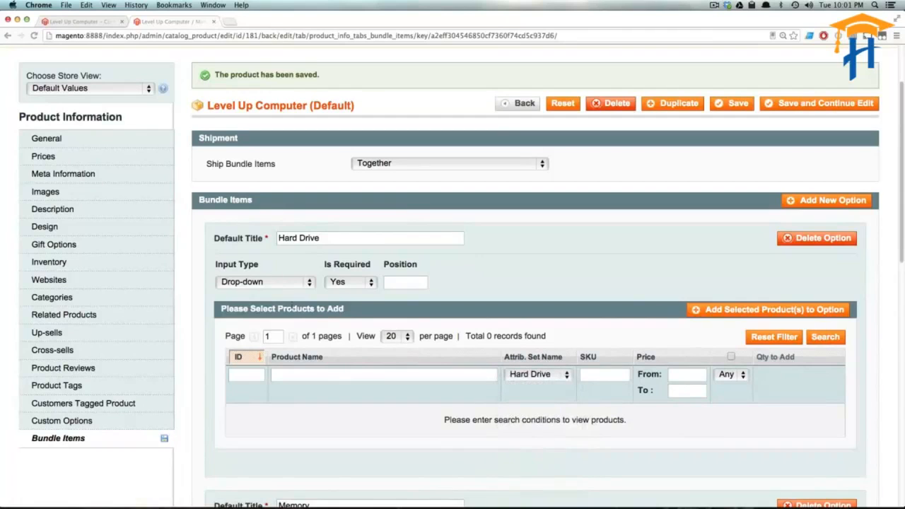
# Set the Hard Drive option's input type to Checkbox and its position to 2
pyautogui.click(276, 283)
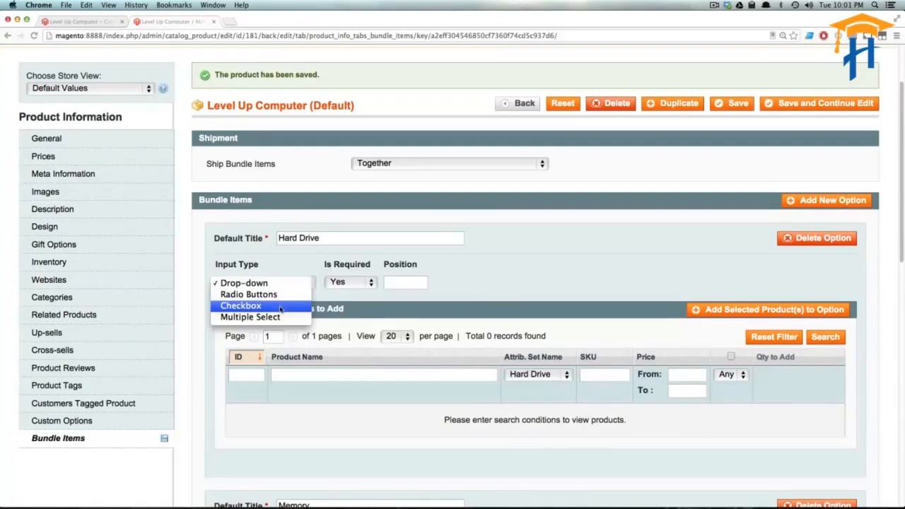
pyautogui.click(280, 309)
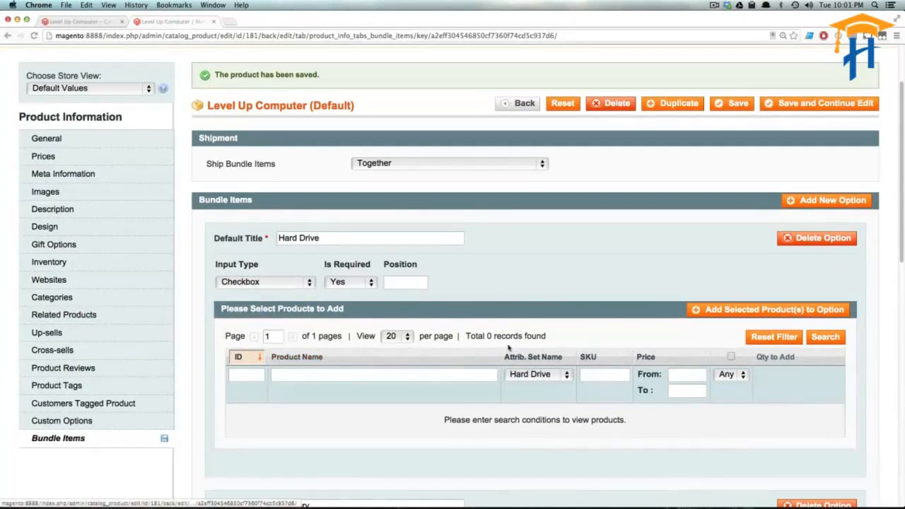
pyautogui.click(416, 283)
pyautogui.write('2')
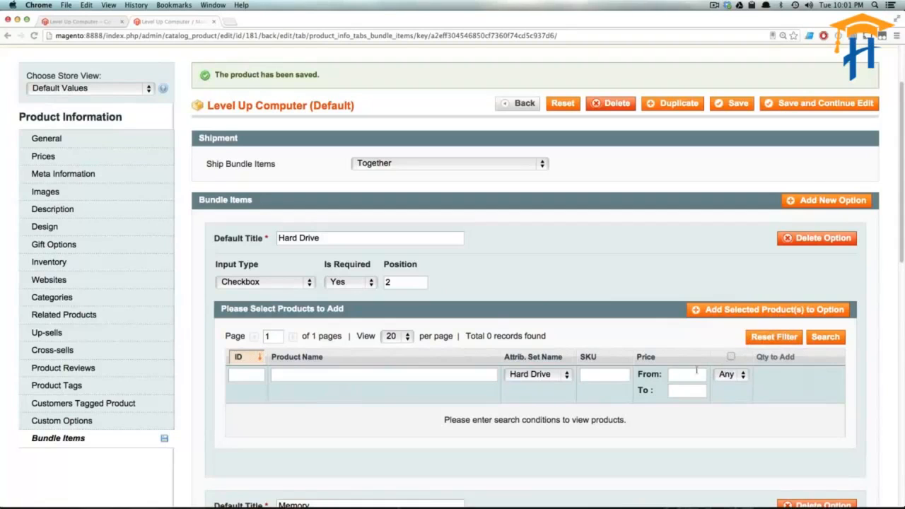
# Search for the hard drive products and add all of them to the Hard Drive option
pyautogui.click(824, 338)
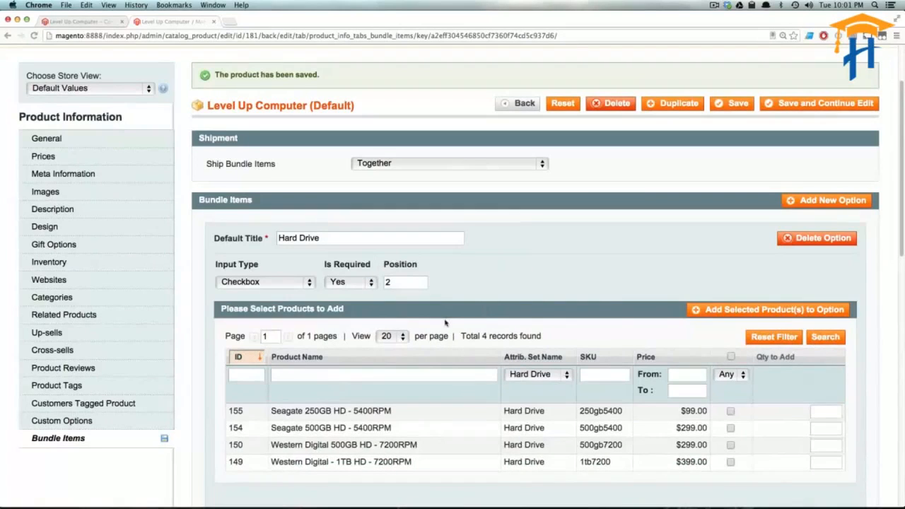
pyautogui.scroll(-3, 461, 337)
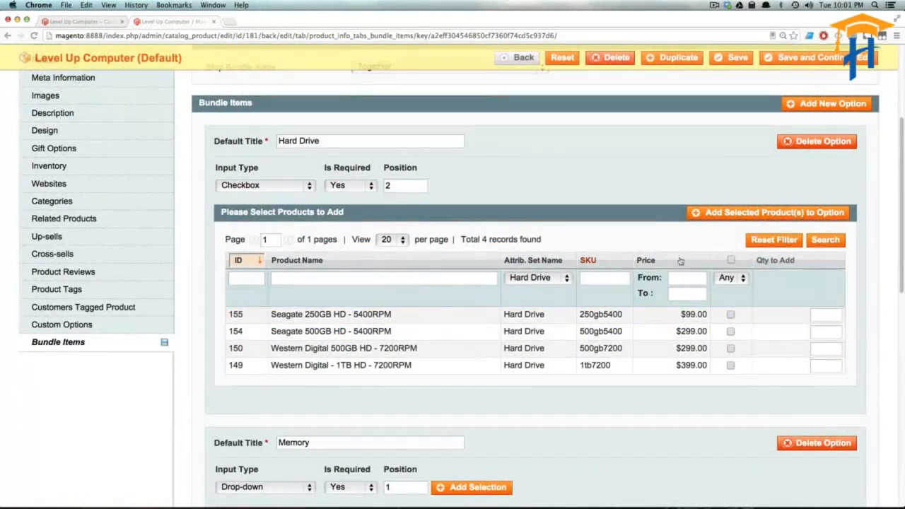
pyautogui.click(731, 260)
pyautogui.click(789, 213)
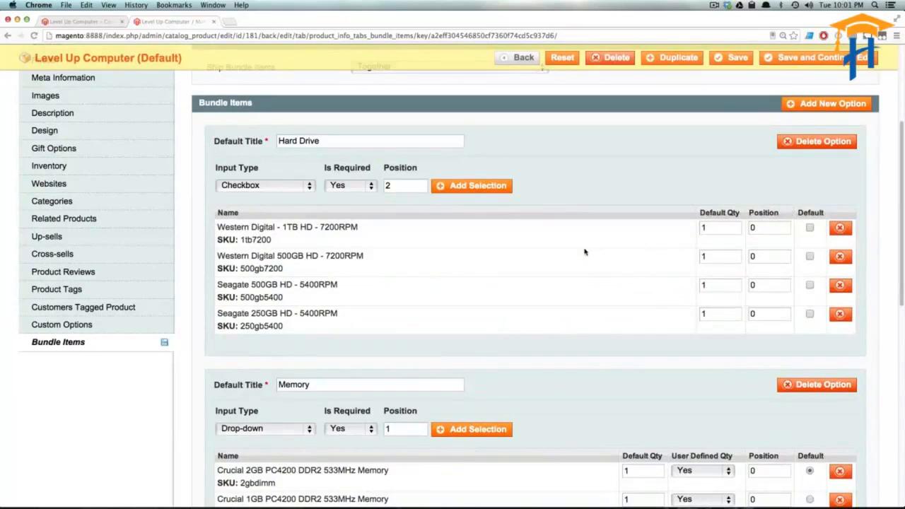
# Make the Western Digital 1TB drive the default selection and save the product
pyautogui.moveTo(727, 229); pyautogui.dragTo(670, 228)
pyautogui.click(809, 229)
pyautogui.scroll(2, 450, 228)
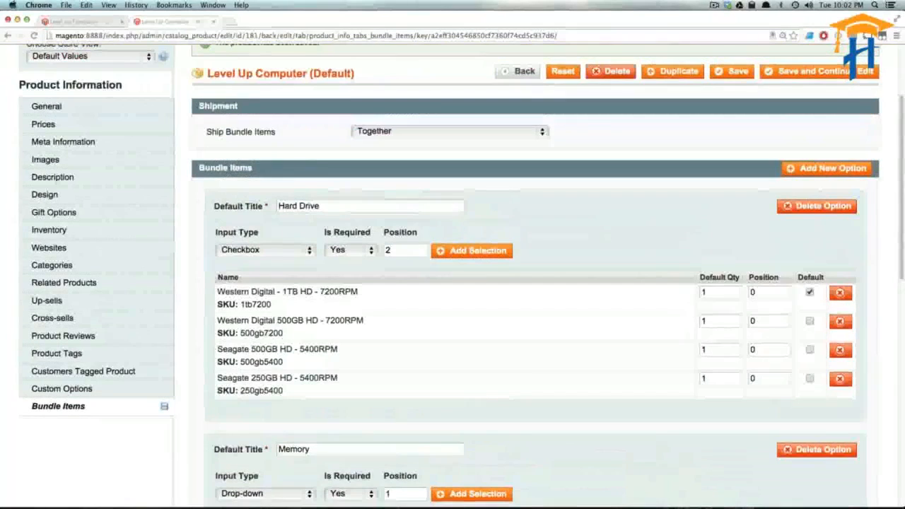
pyautogui.click(739, 76)
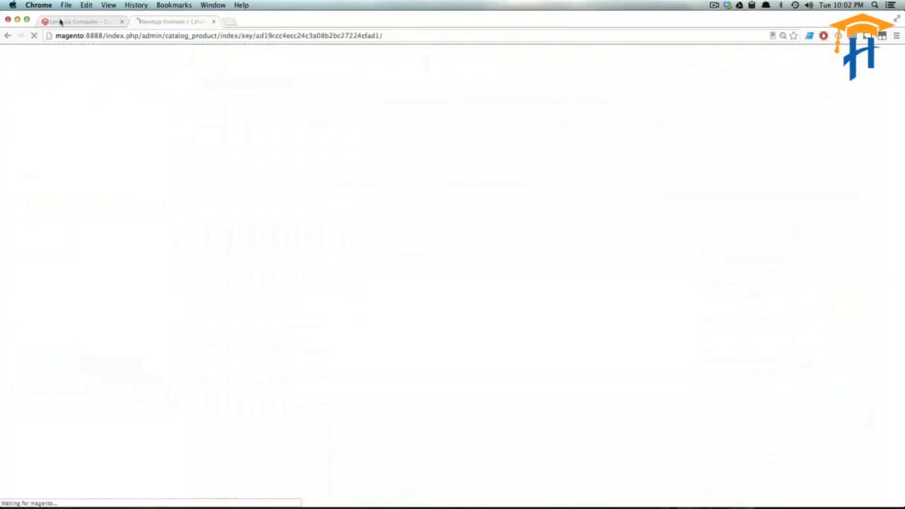
# Reload the Level Up Computer storefront page, choose the Intel Core 2 Extreme processor and keep the Crucial 2GB memory
pyautogui.click(62, 23)
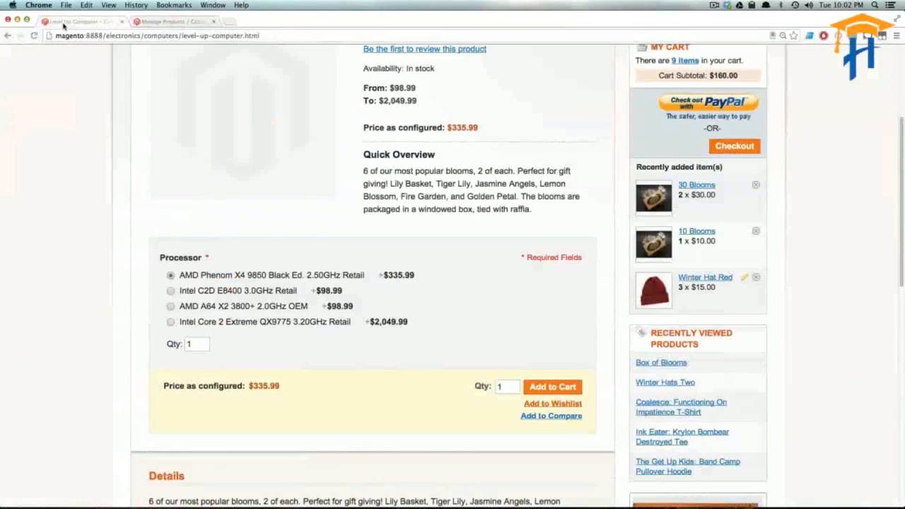
pyautogui.press('super+r')
pyautogui.scroll(-5, 524, 205)
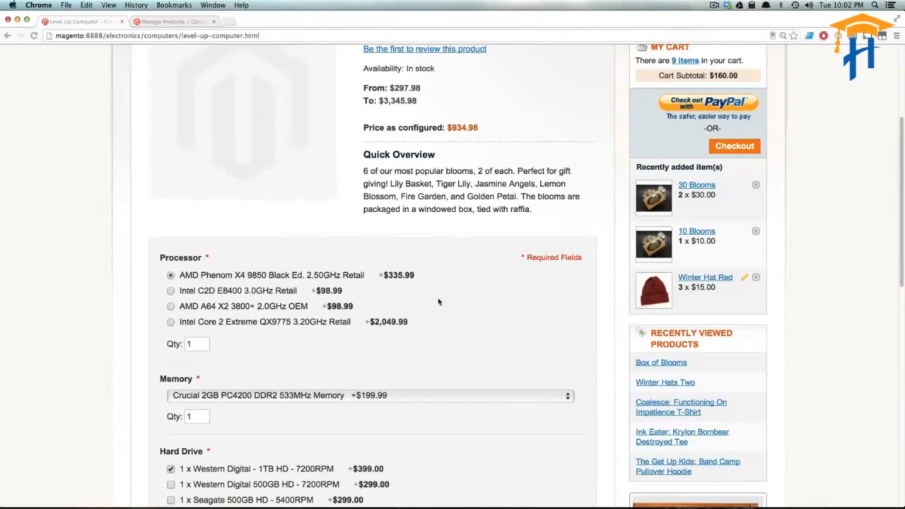
pyautogui.click(171, 321)
pyautogui.scroll(-1, 361, 321)
pyautogui.scroll(-1, 361, 320)
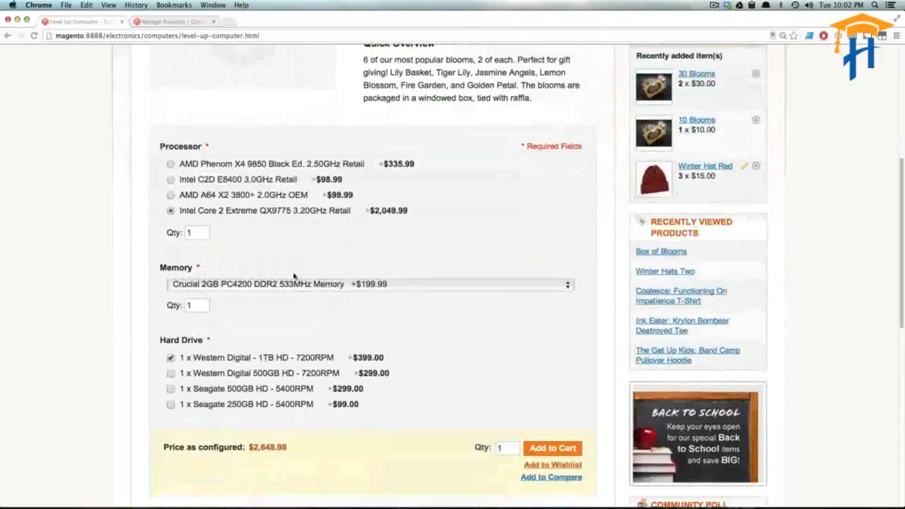
pyautogui.click(290, 284)
pyautogui.click(290, 284)
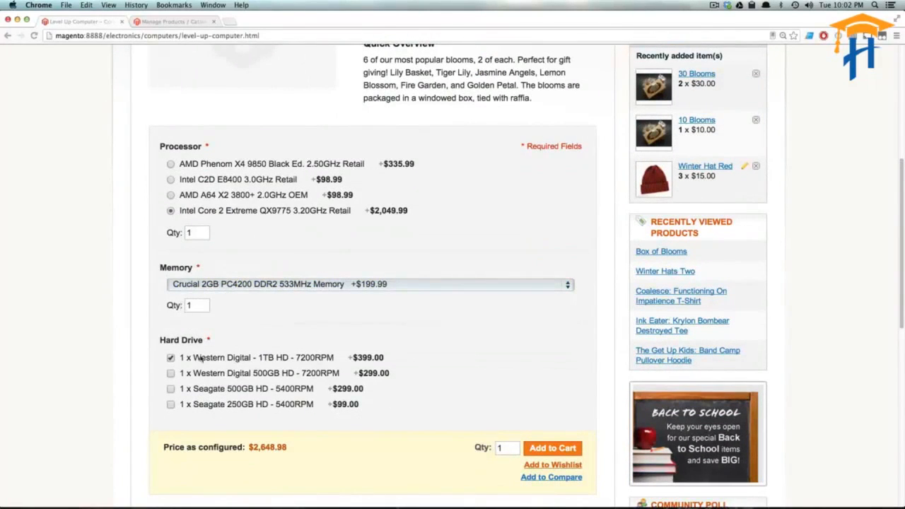
# Keep the Western Digital 1TB hard drive selected and also select the Western Digital 500GB drive
pyautogui.scroll(-1, 201, 362)
pyautogui.click(170, 285)
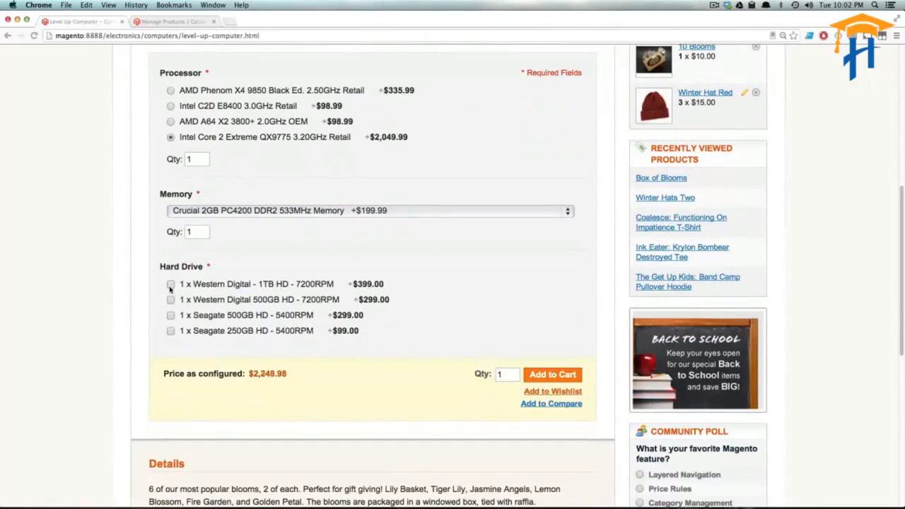
pyautogui.click(171, 285)
pyautogui.moveTo(202, 285); pyautogui.dragTo(391, 288)
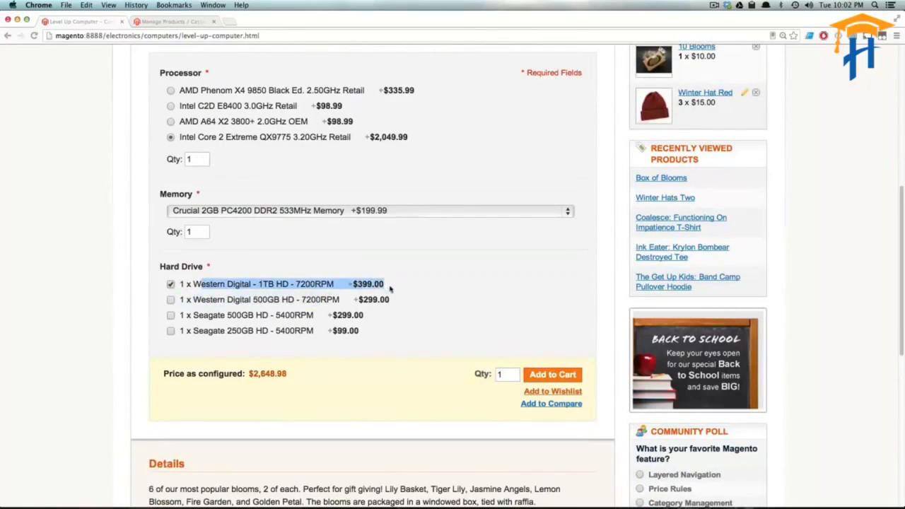
pyautogui.click(171, 300)
pyautogui.moveTo(288, 299)
pyautogui.mouseDown()
pyautogui.moveTo(402, 300)
pyautogui.moveTo(281, 287)
pyautogui.mouseUp()
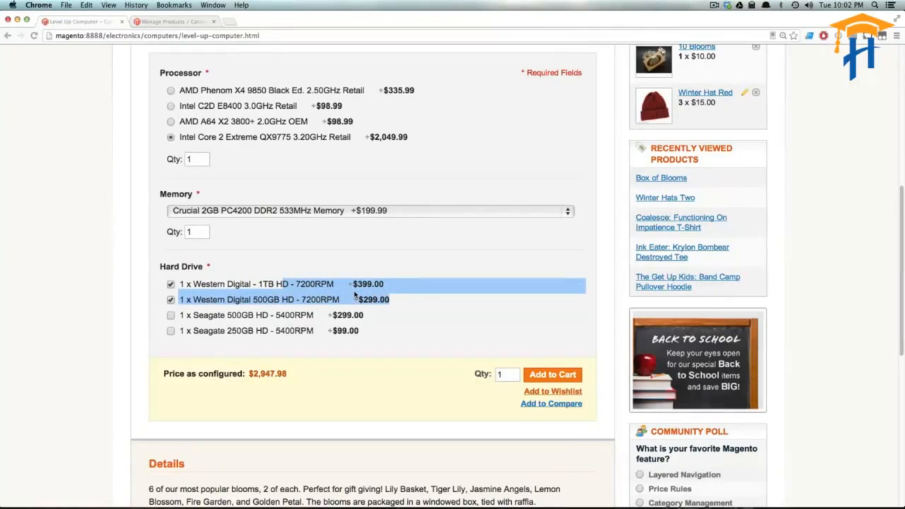
# Add the configured Level Up Computer to the cart and examine its listed components in the shopping cart
pyautogui.scroll(1, 350, 297)
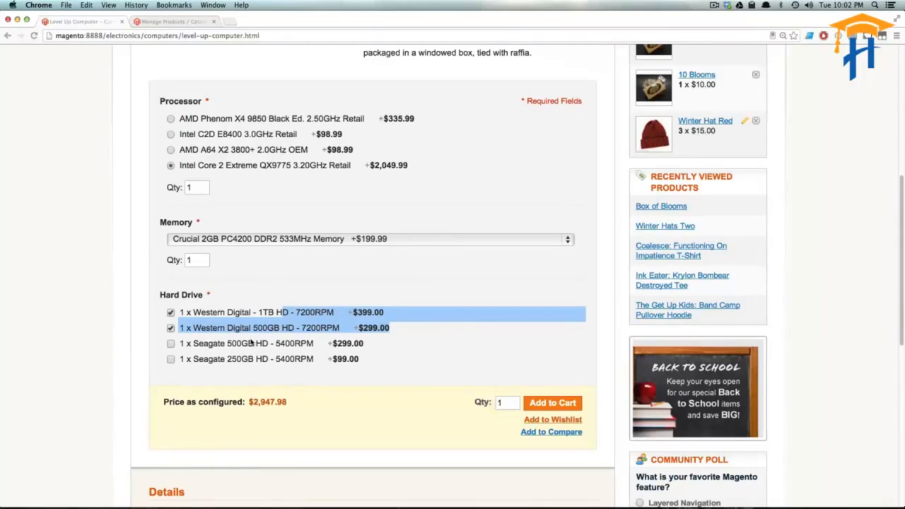
pyautogui.scroll(-3, 363, 384)
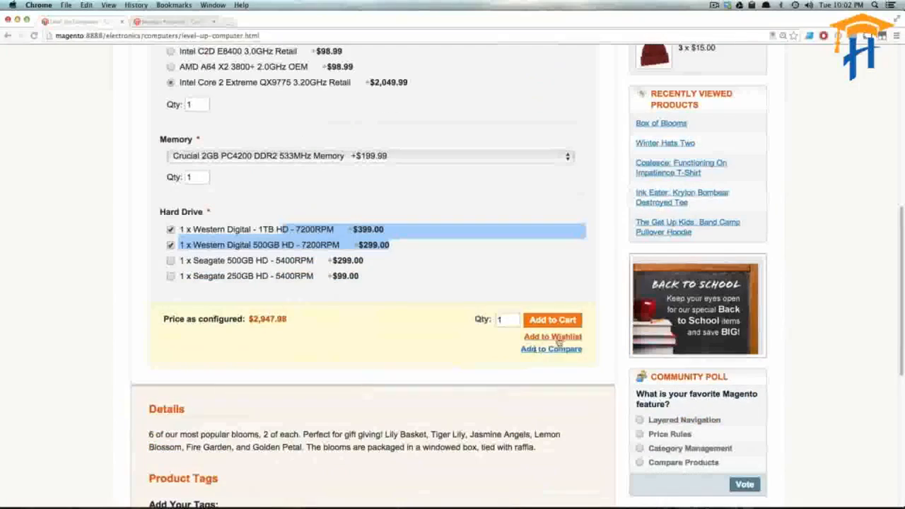
pyautogui.click(562, 323)
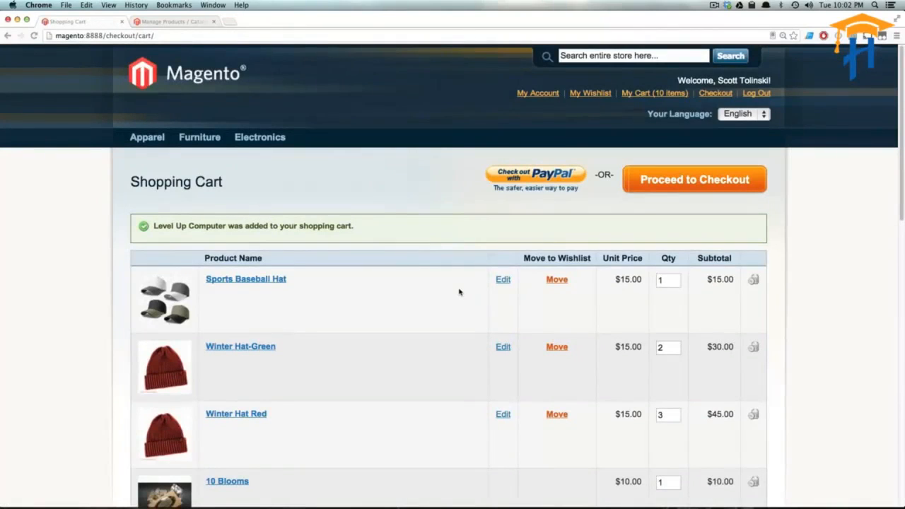
pyautogui.scroll(-8, 239, 329)
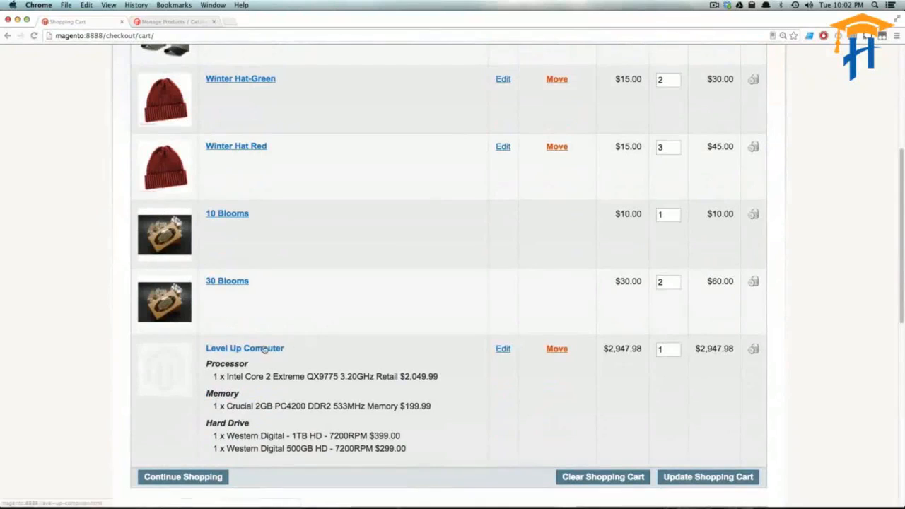
pyautogui.scroll(-1, 329, 359)
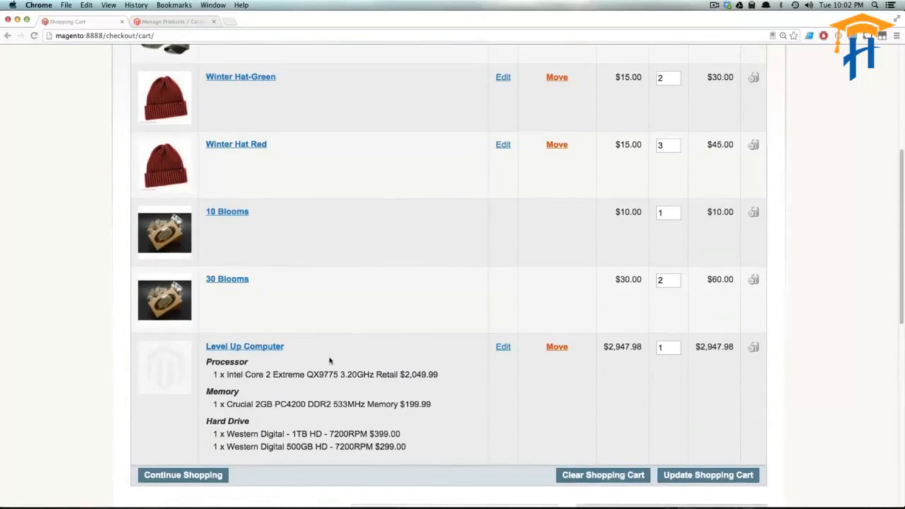
# Review the Level Up Computer's unit price in the cart against its processor, memory and hard drive component lines
pyautogui.doubleClick(625, 344)
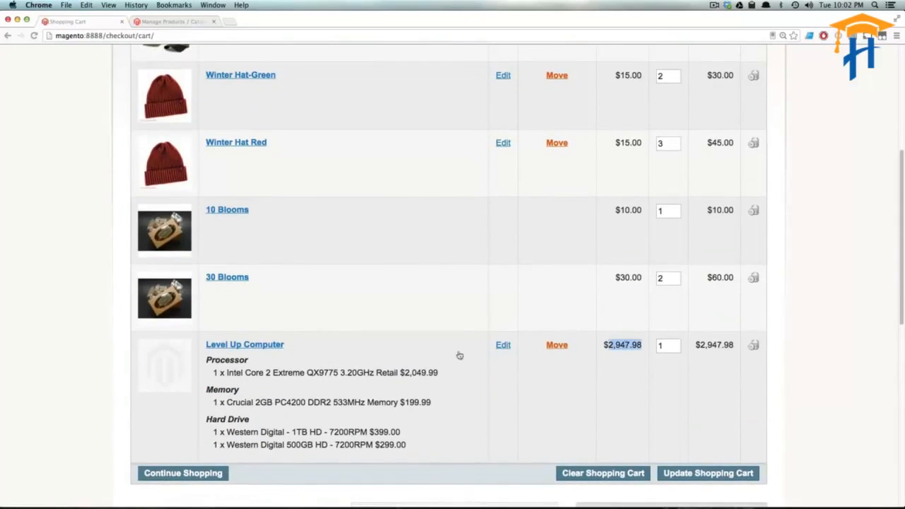
pyautogui.moveTo(206, 359); pyautogui.dragTo(323, 445)
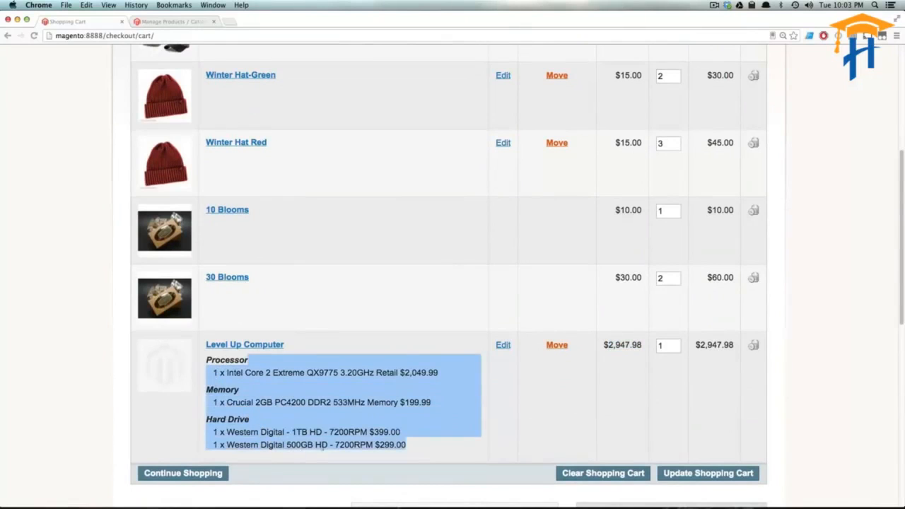
pyautogui.moveTo(434, 453); pyautogui.dragTo(218, 373)
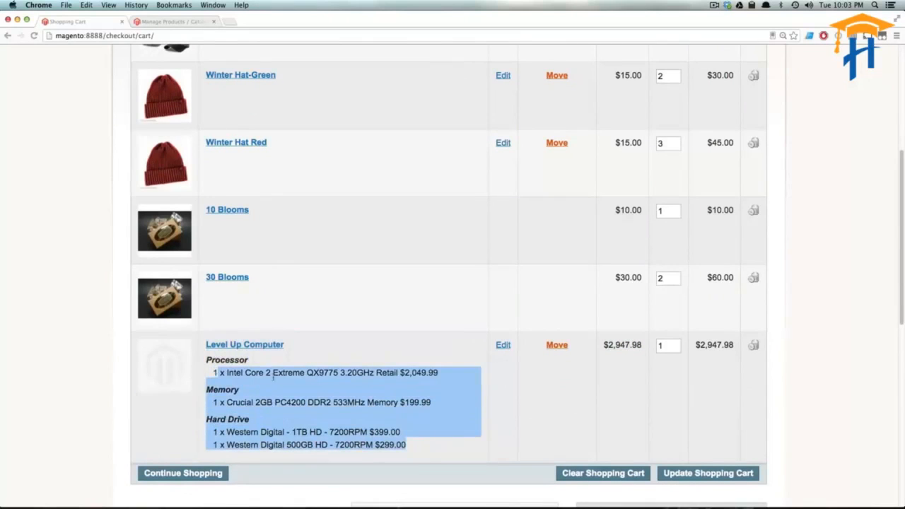
pyautogui.click(279, 371)
pyautogui.tripleClick(279, 370)
pyautogui.tripleClick(274, 401)
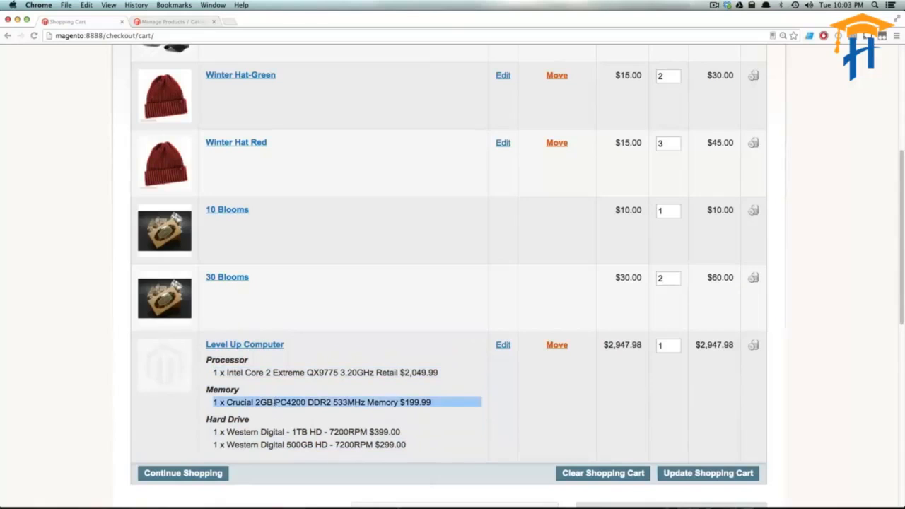
pyautogui.tripleClick(286, 431)
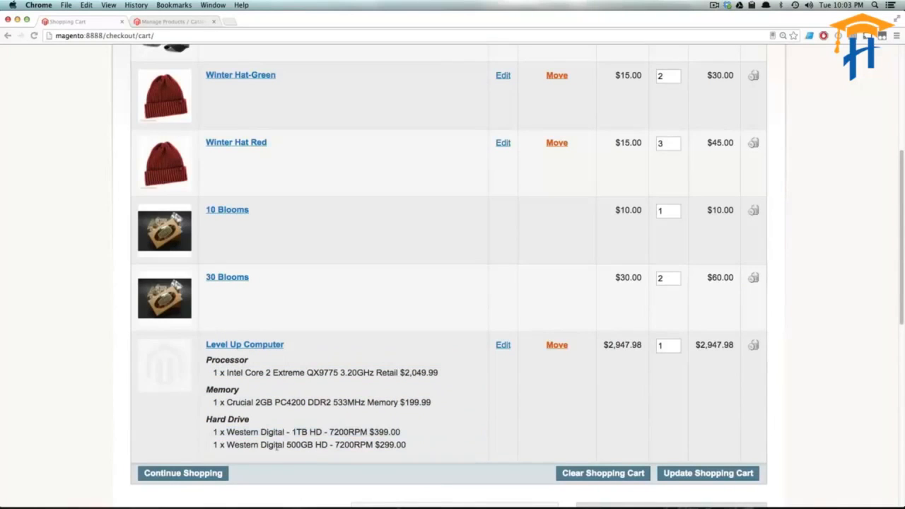
pyautogui.doubleClick(275, 444)
pyautogui.moveTo(418, 451); pyautogui.dragTo(205, 362)
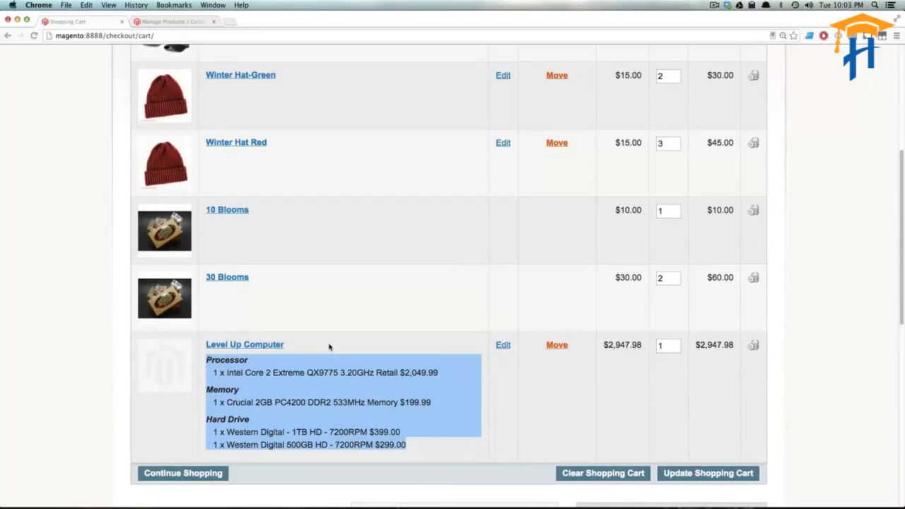